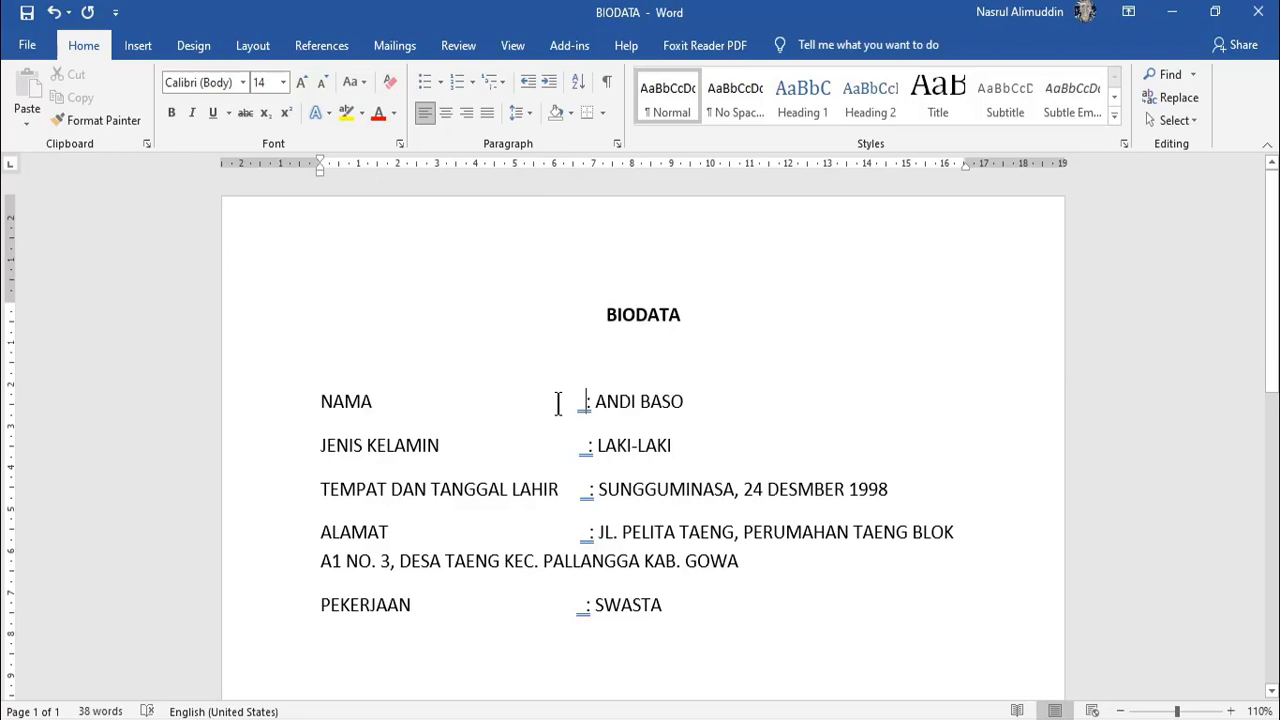
- Try to align the colons of the NAMA, JENIS KELAMIN and TEMPAT DAN TANGGAL LAHIR lines by removing spaces before them
{"action": "key", "text": "BackSpace"}
{"action": "key", "text": "BackSpace"}
{"action": "key", "text": "BackSpace"}
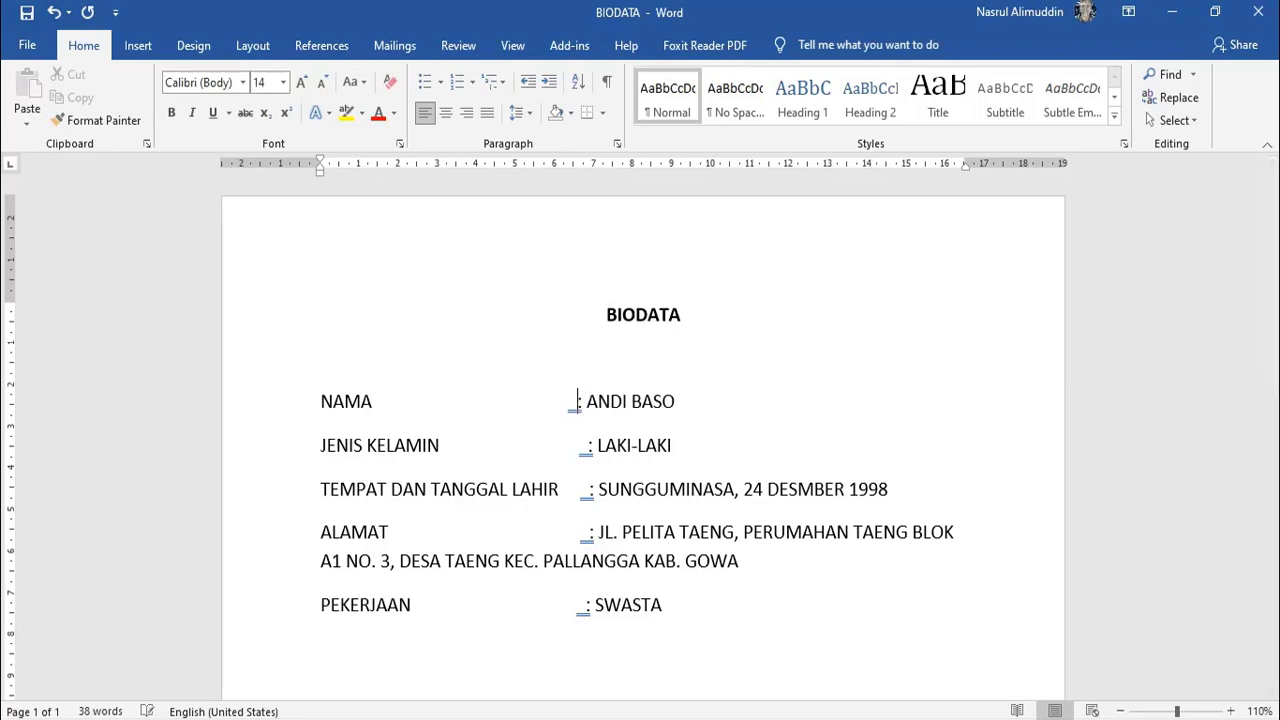
{"action": "left_click", "coordinate": [565, 443]}
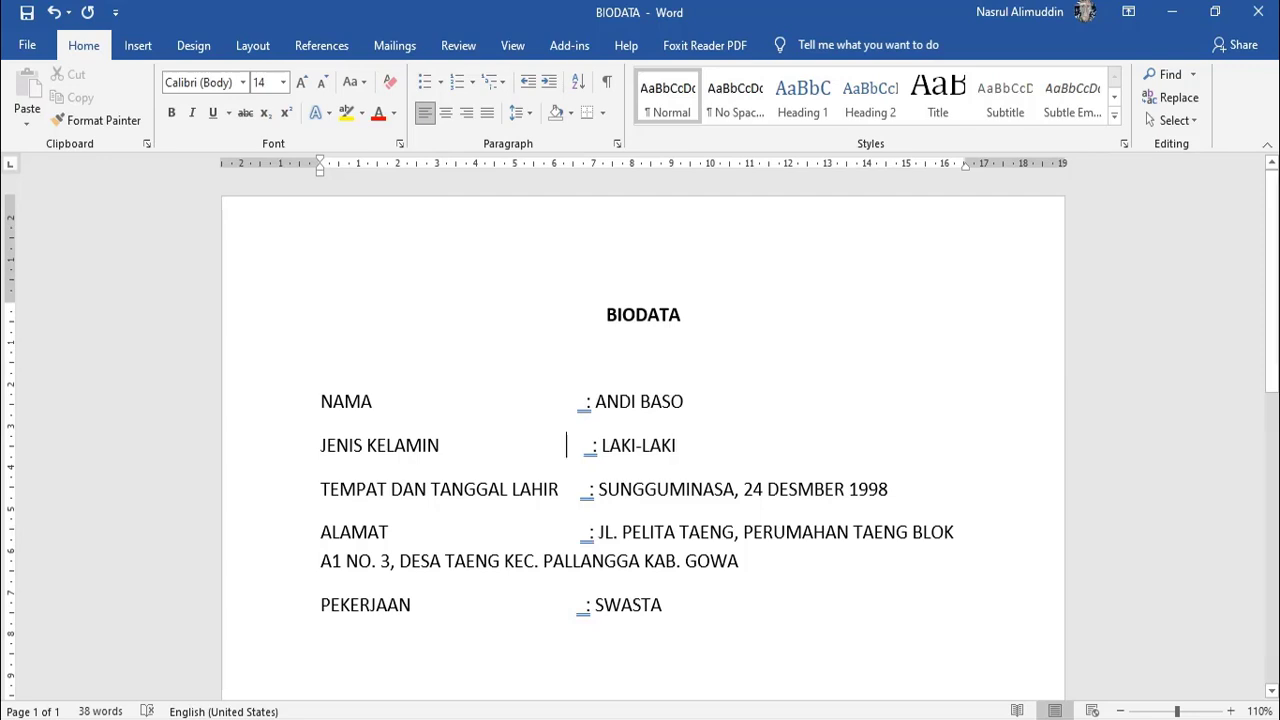
{"action": "key", "text": "BackSpace"}
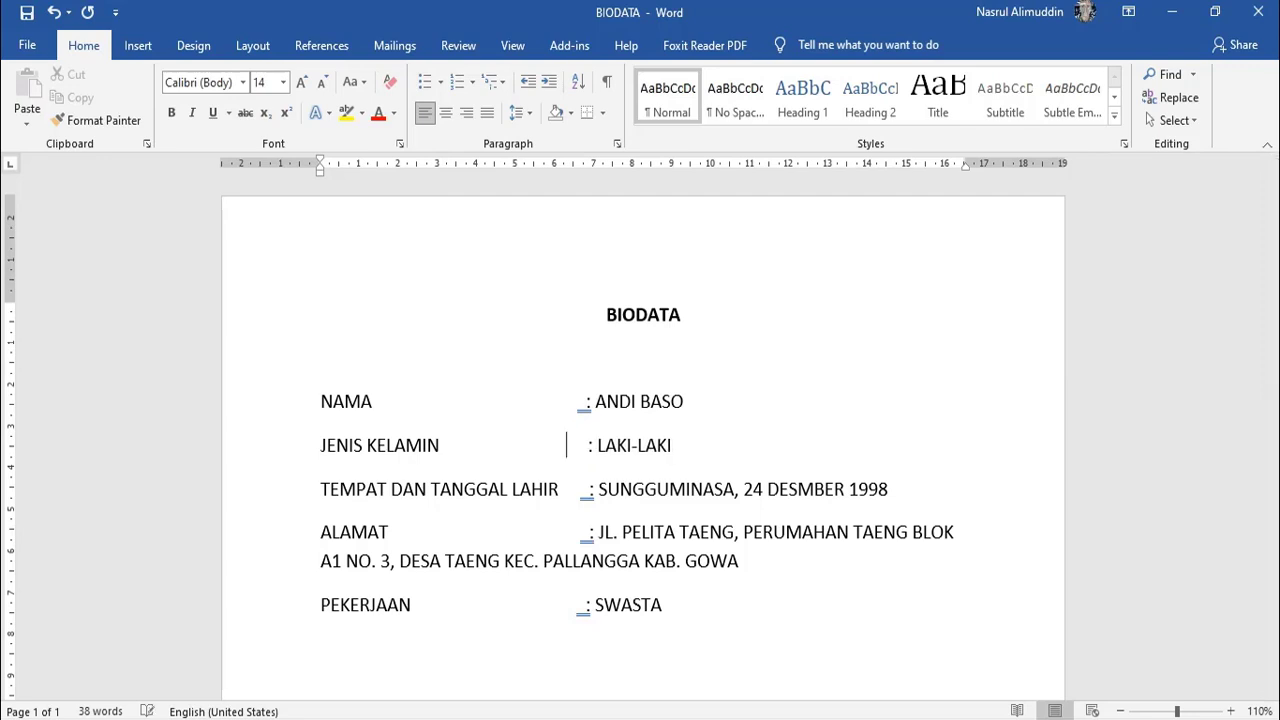
{"action": "key", "text": "BackSpace"}
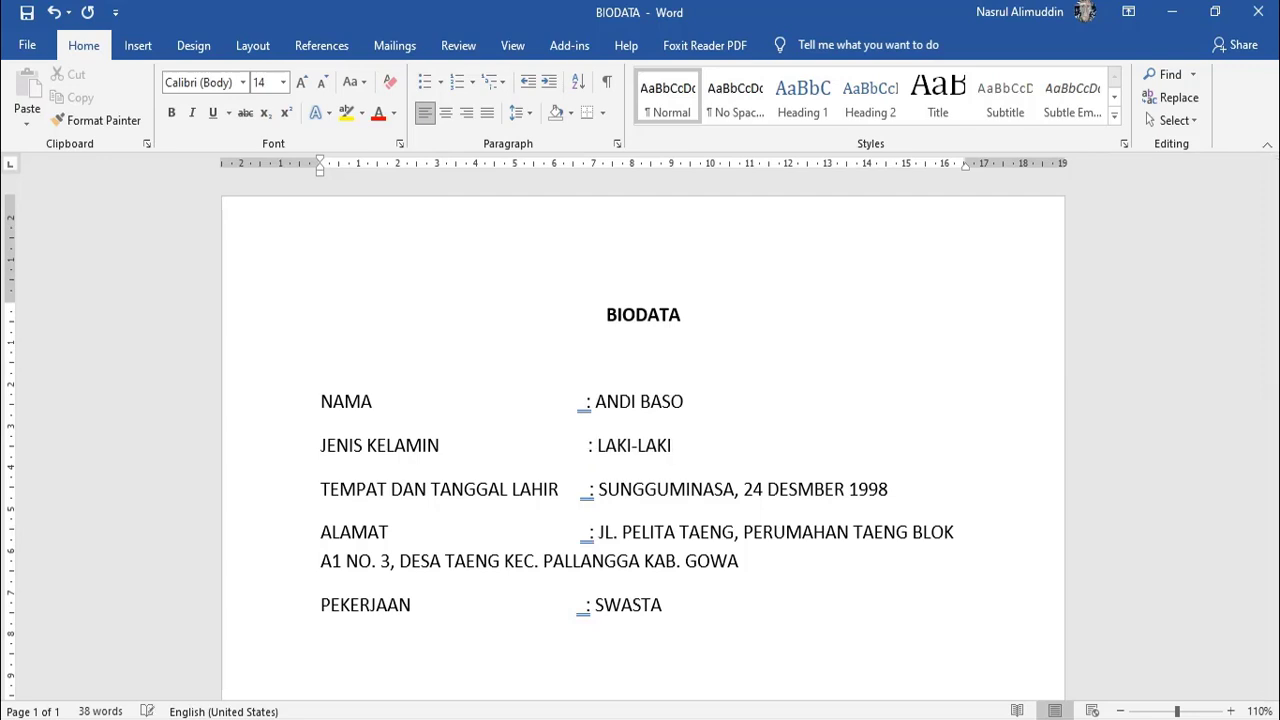
{"action": "left_click", "coordinate": [587, 488]}
{"action": "key", "text": "BackSpace"}
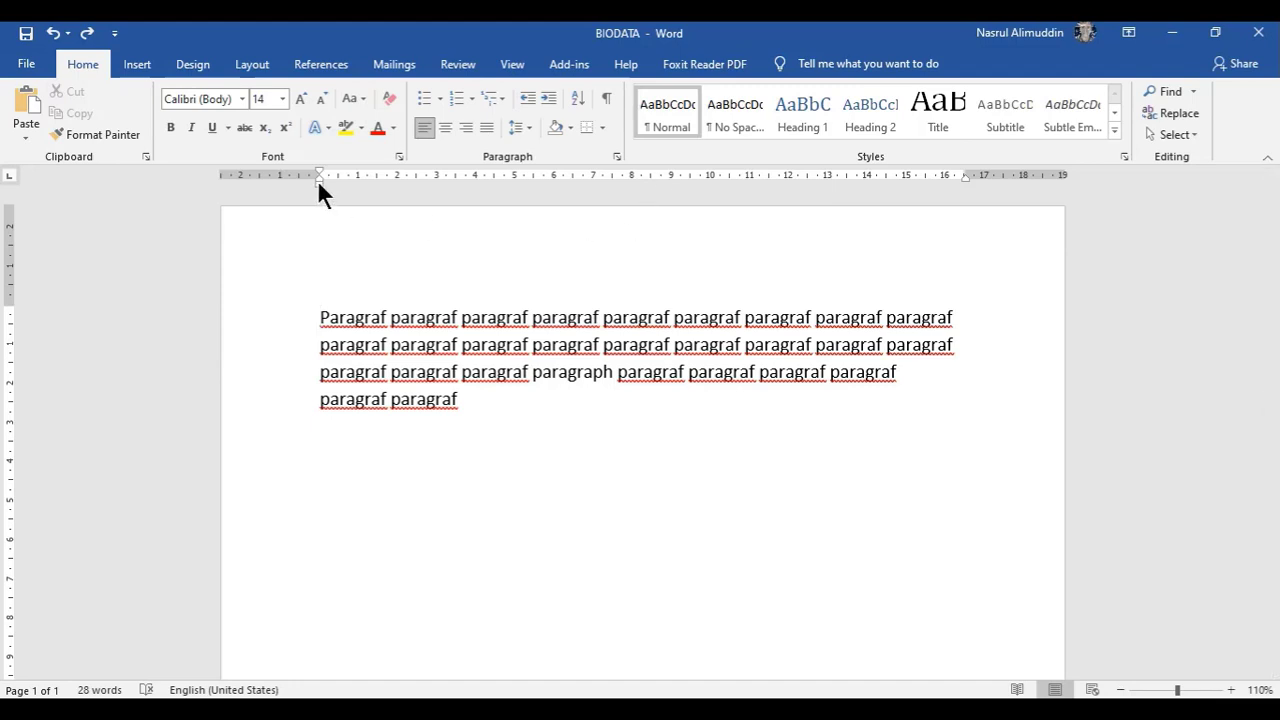
- Examine the paragraph's first-line, hanging and left indent markers and its indentation and spacing settings
{"action": "mouse_move", "coordinate": [318, 182]}
{"action": "left_mouse_down"}
{"action": "mouse_move", "coordinate": [371, 184]}
{"action": "mouse_move", "coordinate": [321, 186]}
{"action": "left_mouse_up"}
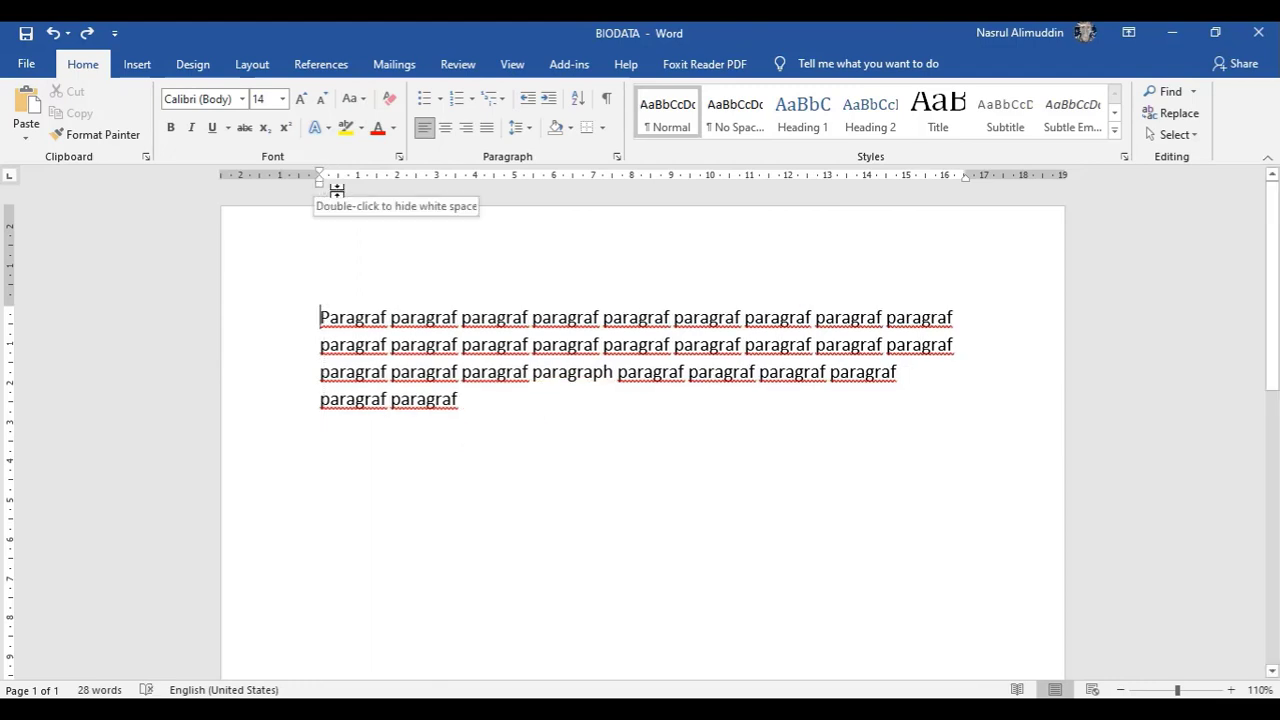
{"action": "left_click", "coordinate": [615, 157]}
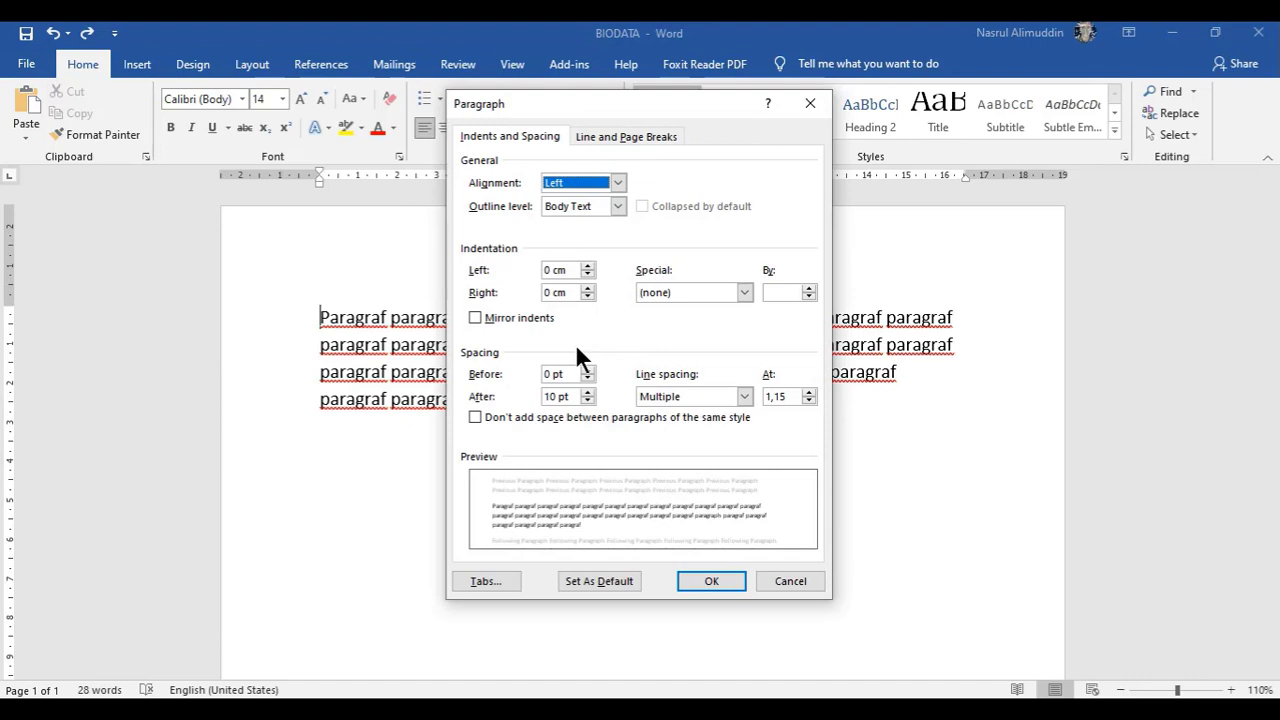
{"action": "left_click", "coordinate": [809, 100]}
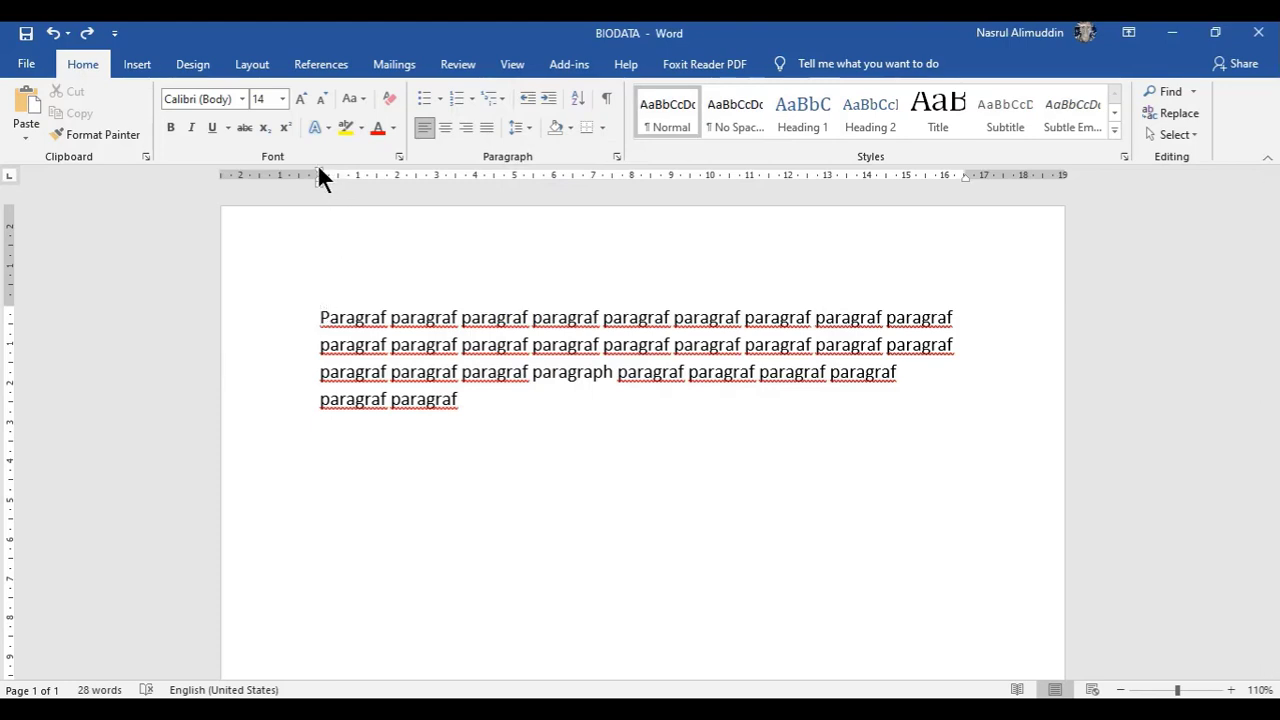
{"action": "mouse_move", "coordinate": [319, 170]}
{"action": "left_mouse_down"}
{"action": "mouse_move", "coordinate": [420, 175]}
{"action": "mouse_move", "coordinate": [321, 178]}
{"action": "left_mouse_up"}
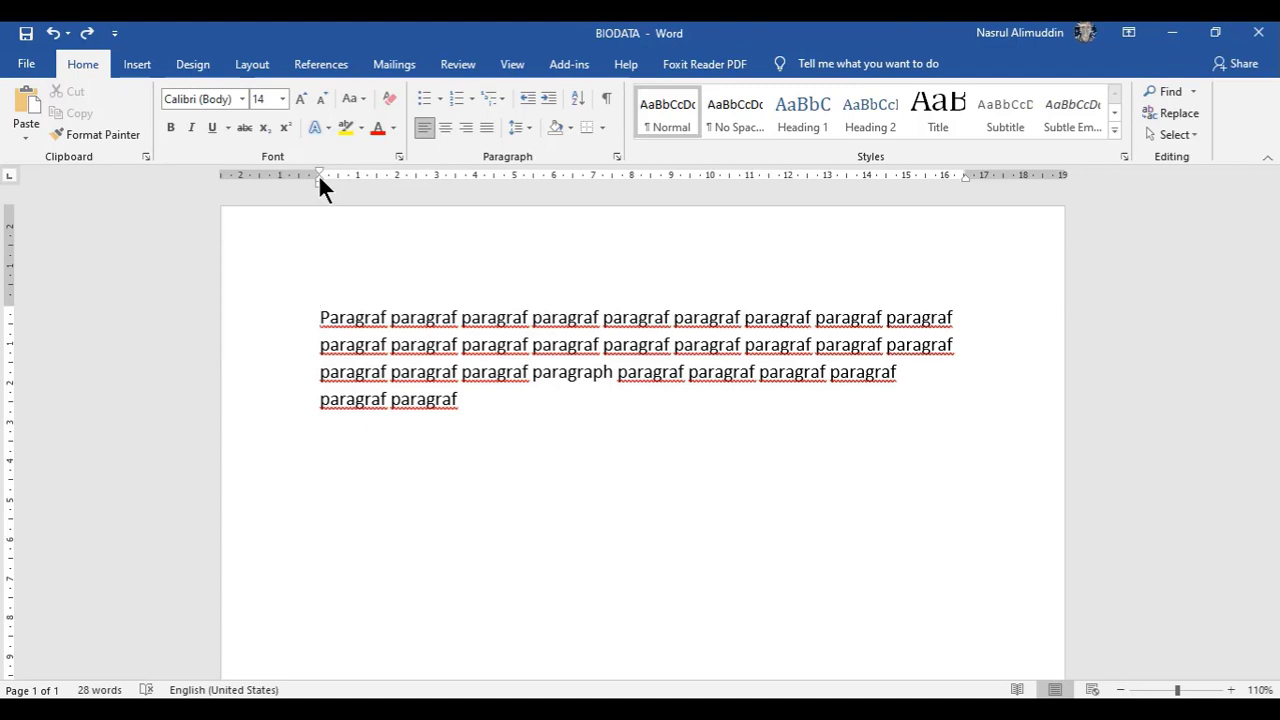
{"action": "mouse_move", "coordinate": [319, 177]}
{"action": "left_mouse_down"}
{"action": "mouse_move", "coordinate": [418, 188]}
{"action": "mouse_move", "coordinate": [318, 190]}
{"action": "left_mouse_up"}
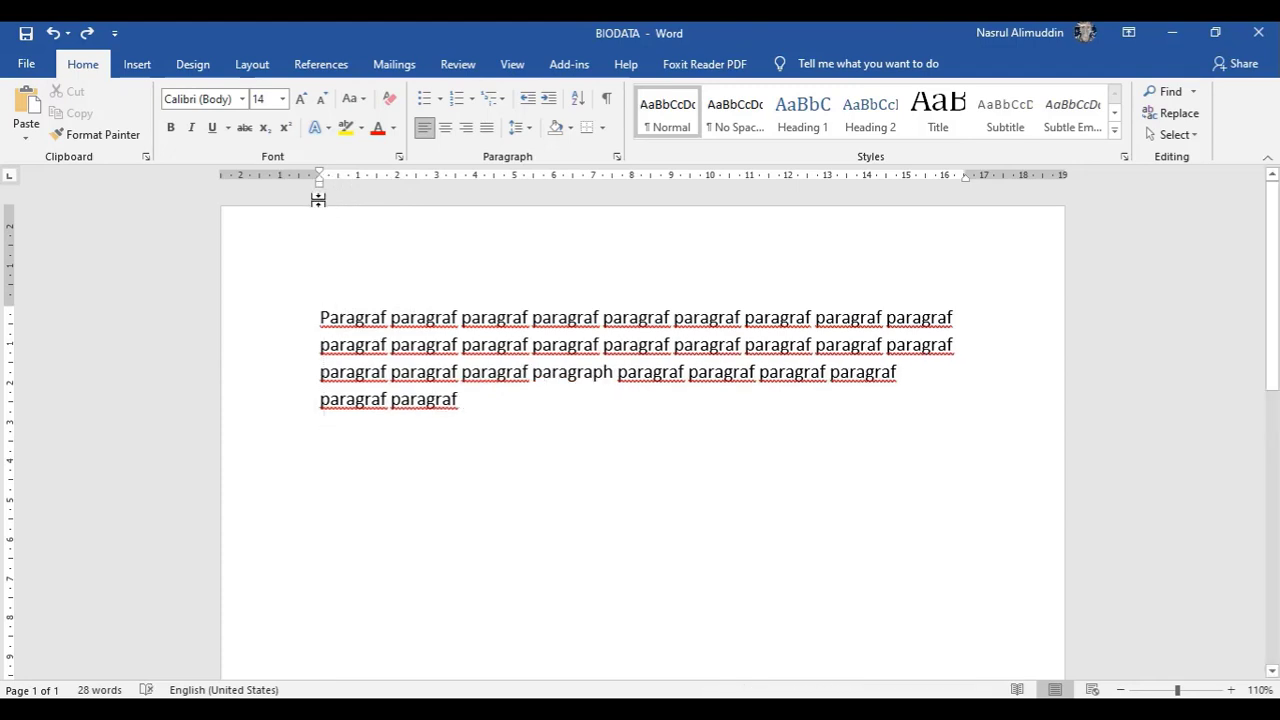
{"action": "mouse_move", "coordinate": [318, 183]}
{"action": "left_mouse_down"}
{"action": "mouse_move", "coordinate": [376, 191]}
{"action": "mouse_move", "coordinate": [307, 197]}
{"action": "mouse_move", "coordinate": [403, 196]}
{"action": "mouse_move", "coordinate": [317, 203]}
{"action": "left_mouse_up"}
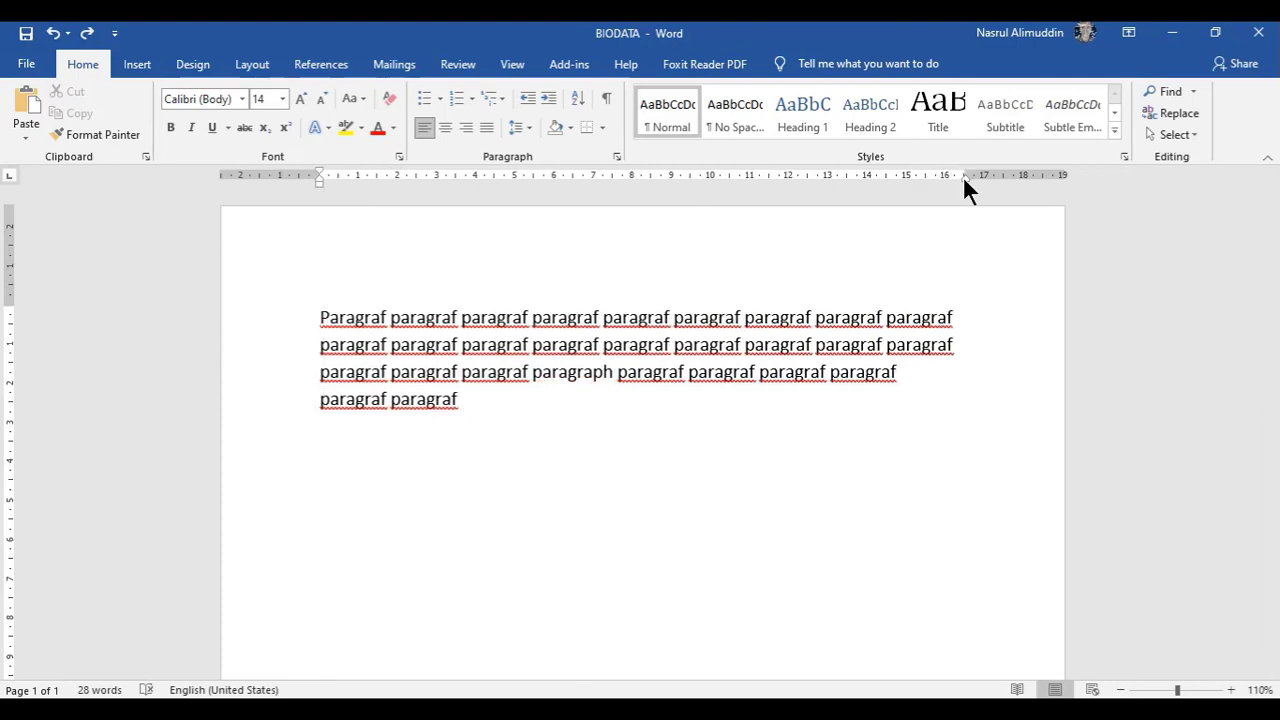
- Try a narrower right indent on the paragraph and return it to the right margin
{"action": "mouse_move", "coordinate": [964, 176]}
{"action": "left_mouse_down"}
{"action": "mouse_move", "coordinate": [849, 197]}
{"action": "mouse_move", "coordinate": [880, 196]}
{"action": "left_mouse_up"}
{"action": "mouse_move", "coordinate": [901, 197]}
{"action": "left_mouse_down"}
{"action": "mouse_move", "coordinate": [852, 200]}
{"action": "mouse_move", "coordinate": [963, 206]}
{"action": "left_mouse_up"}
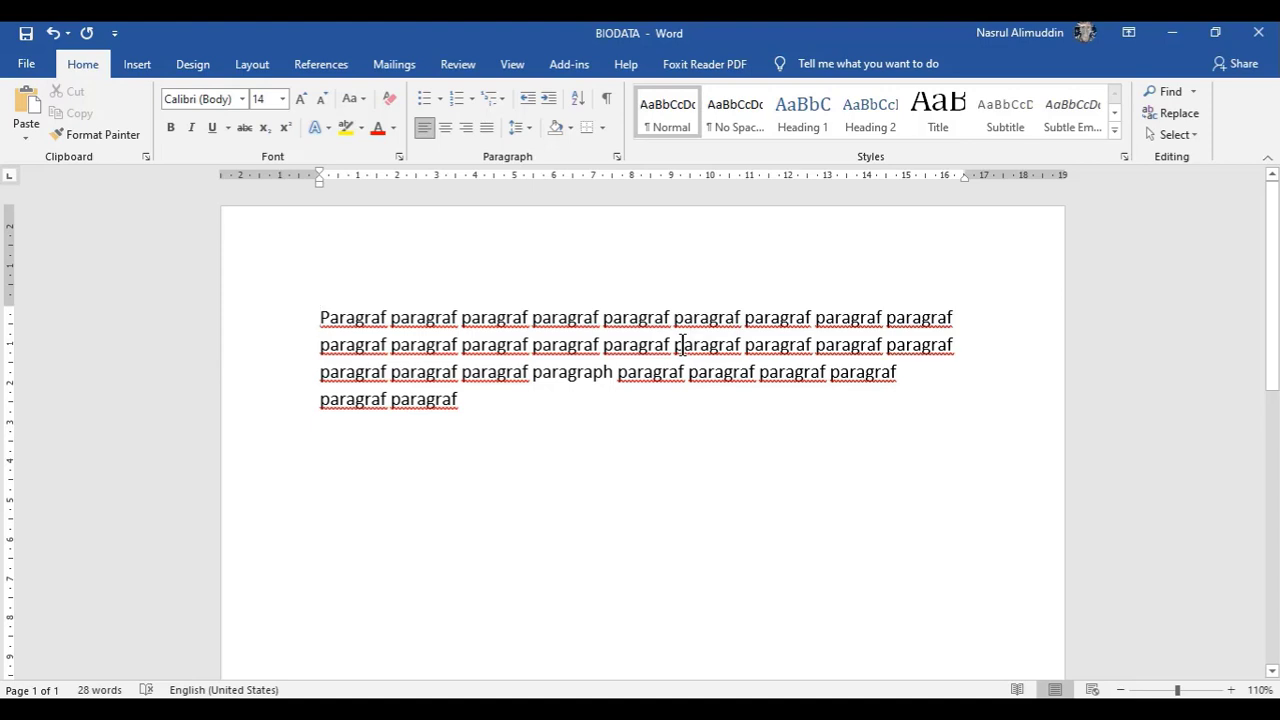
- Place a left tab stop at about 7.5 cm and delete the whole sample paragraph
{"action": "left_click", "coordinate": [612, 177]}
{"action": "triple_click", "coordinate": [590, 318]}
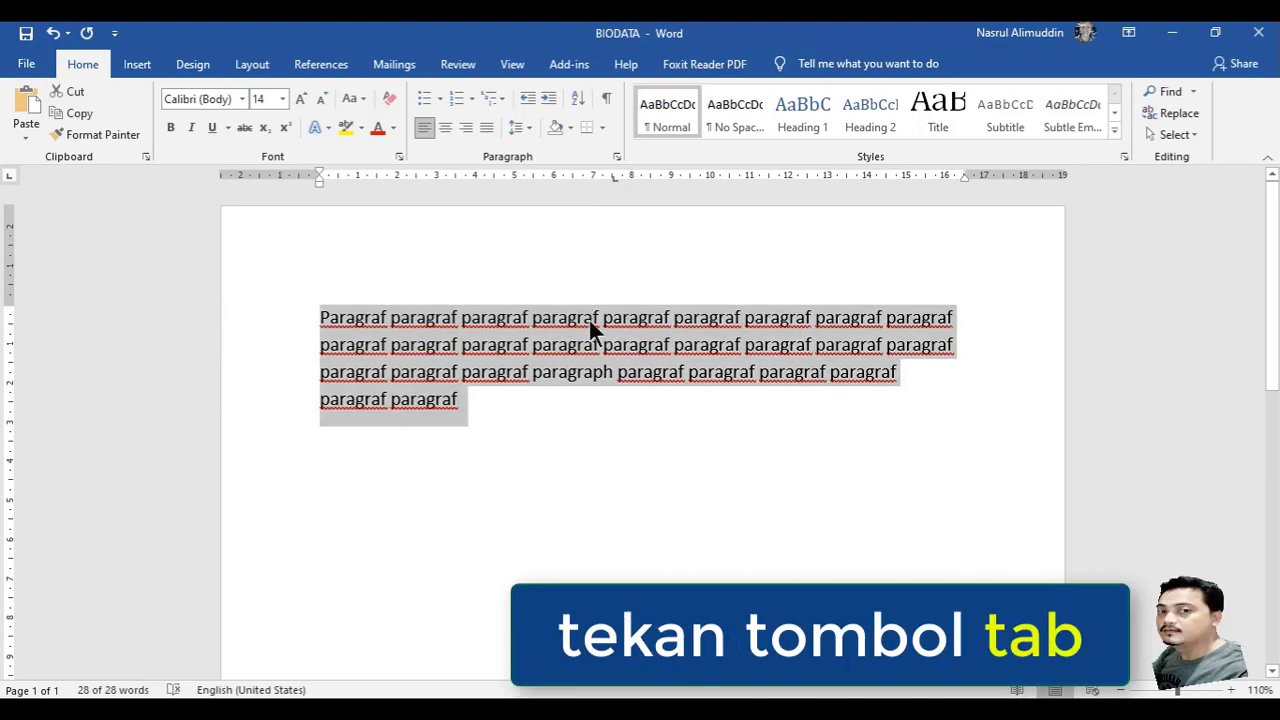
{"action": "key", "text": "BackSpace"}
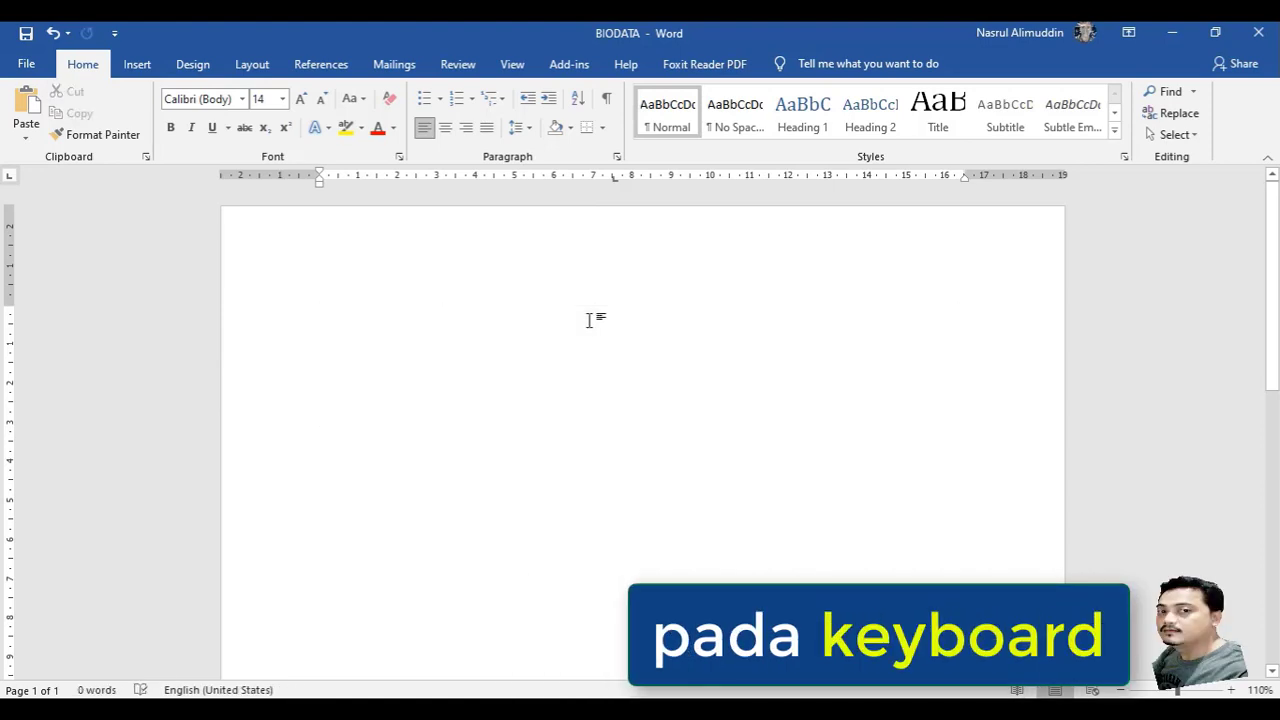
- Enter "Teks dari kiri ke kanan" starting at the left tab stop
{"action": "key", "text": "Tab"}
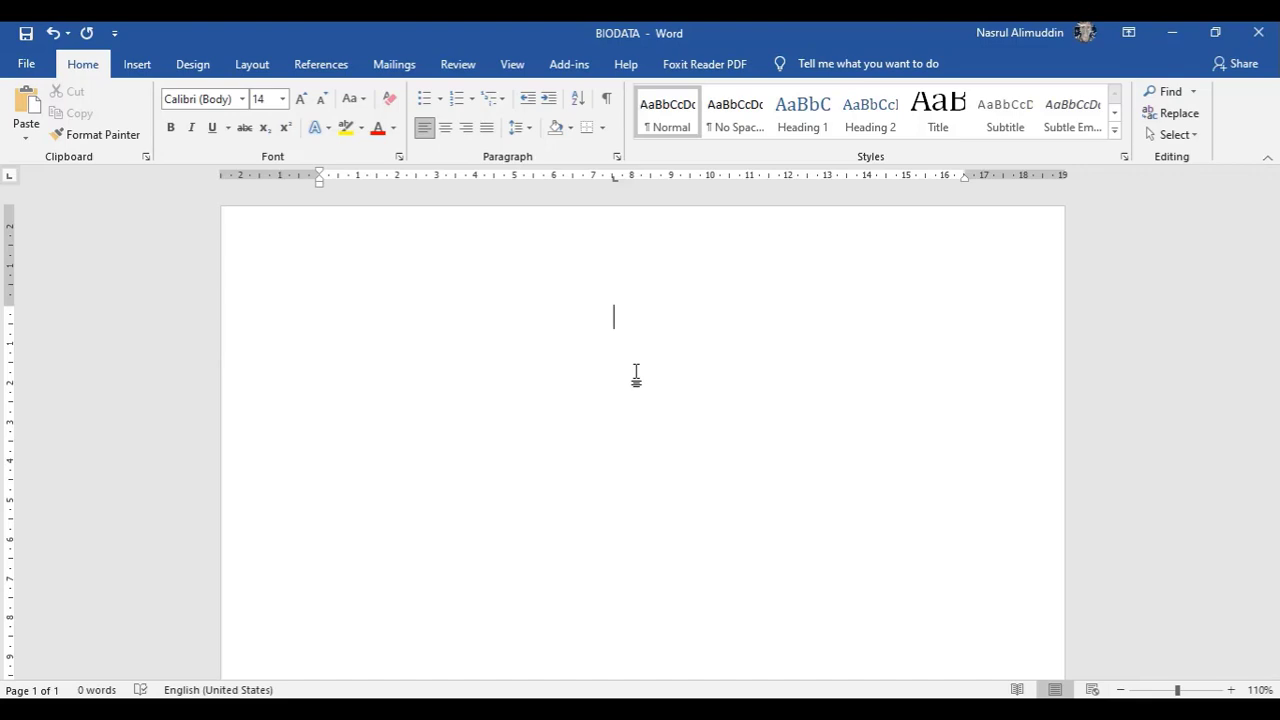
{"action": "type", "text": "te"}
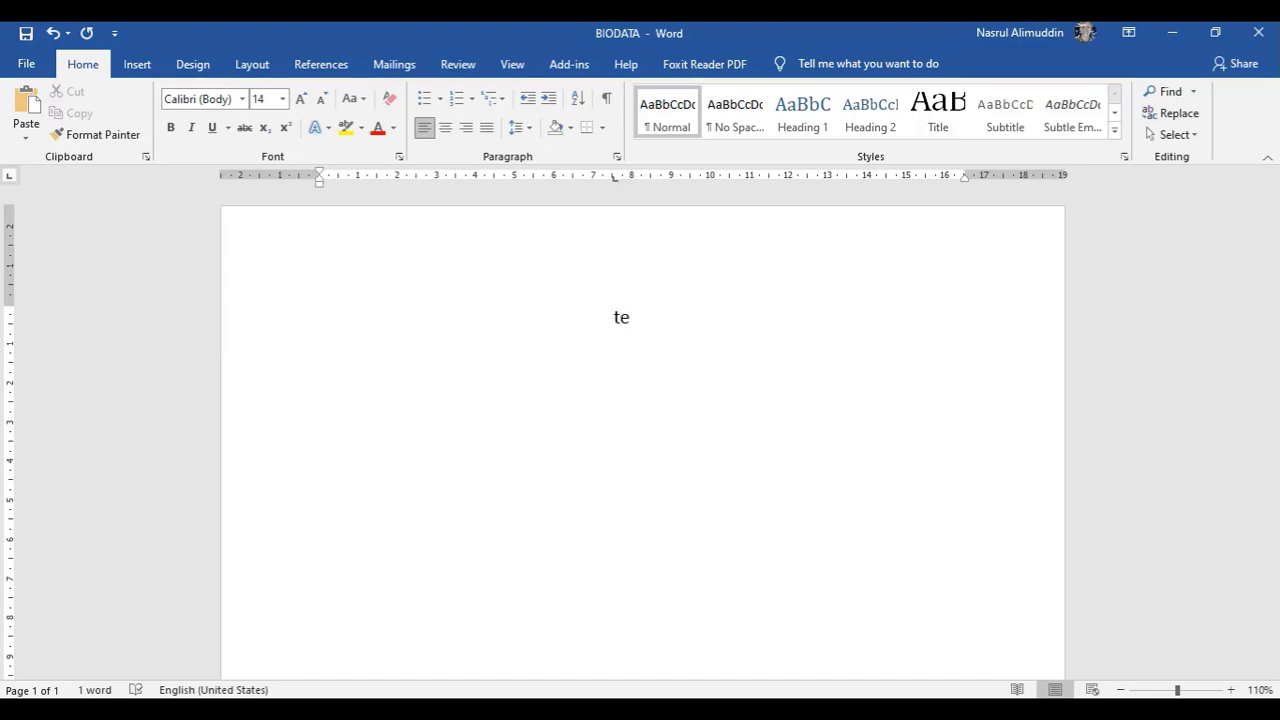
{"action": "type", "text": "k"}
{"action": "key", "text": "BackSpace"}
{"action": "type", "text": "s mu"}
{"action": "key", "text": "BackSpace"}
{"action": "key", "text": "BackSpace"}
{"action": "type", "text": "d"}
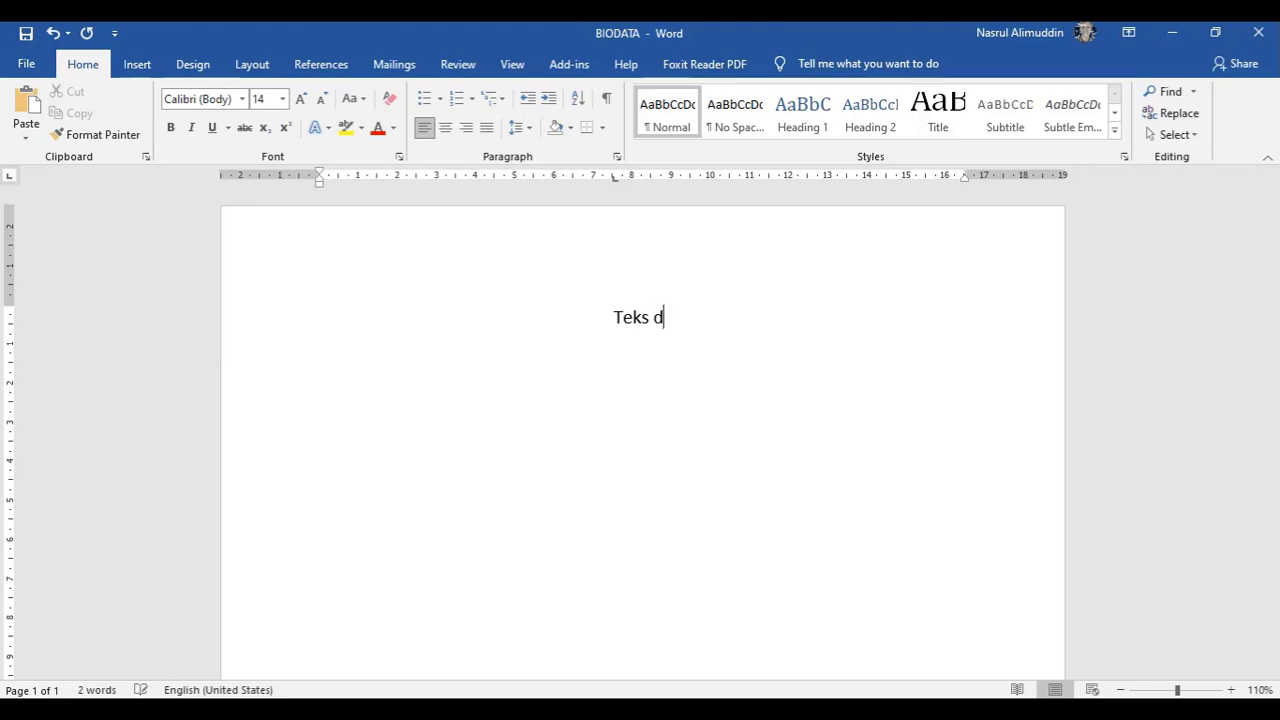
{"action": "type", "text": "ari kiri ke kanan"}
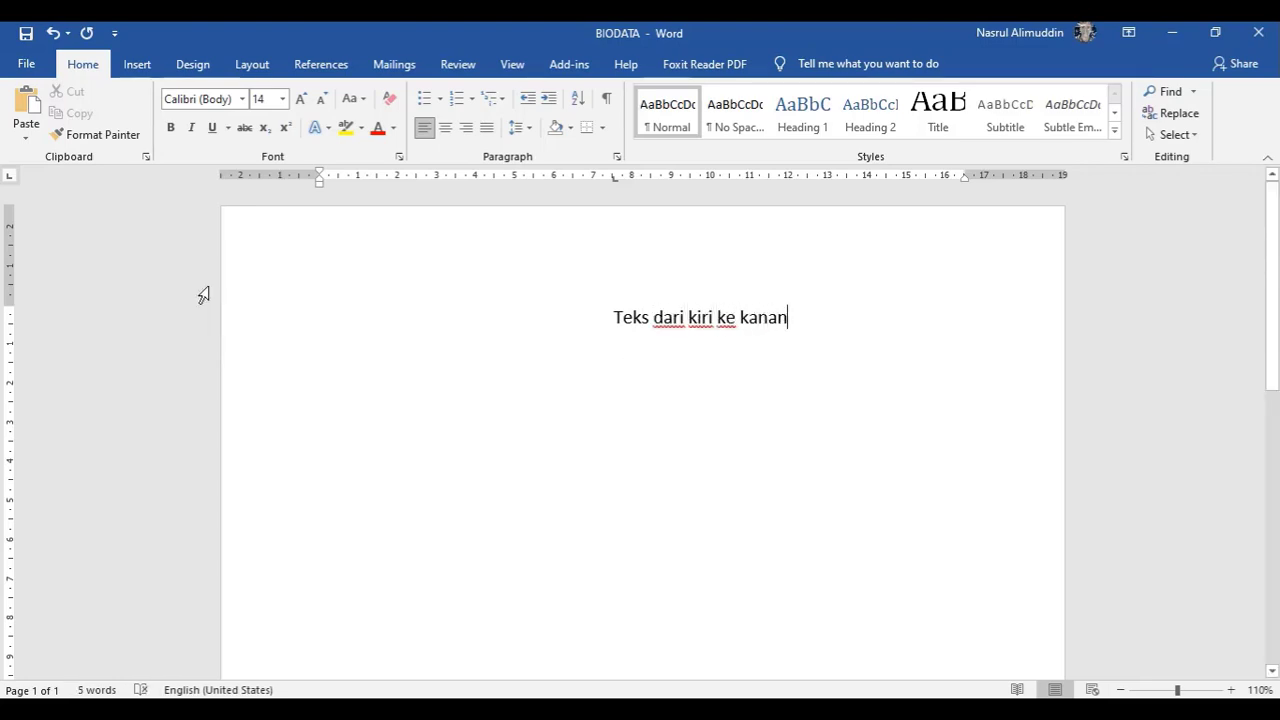
- Replace the left tab stop with a center tab stop at about 7.75 cm and clear the text
{"action": "left_click", "coordinate": [8, 177]}
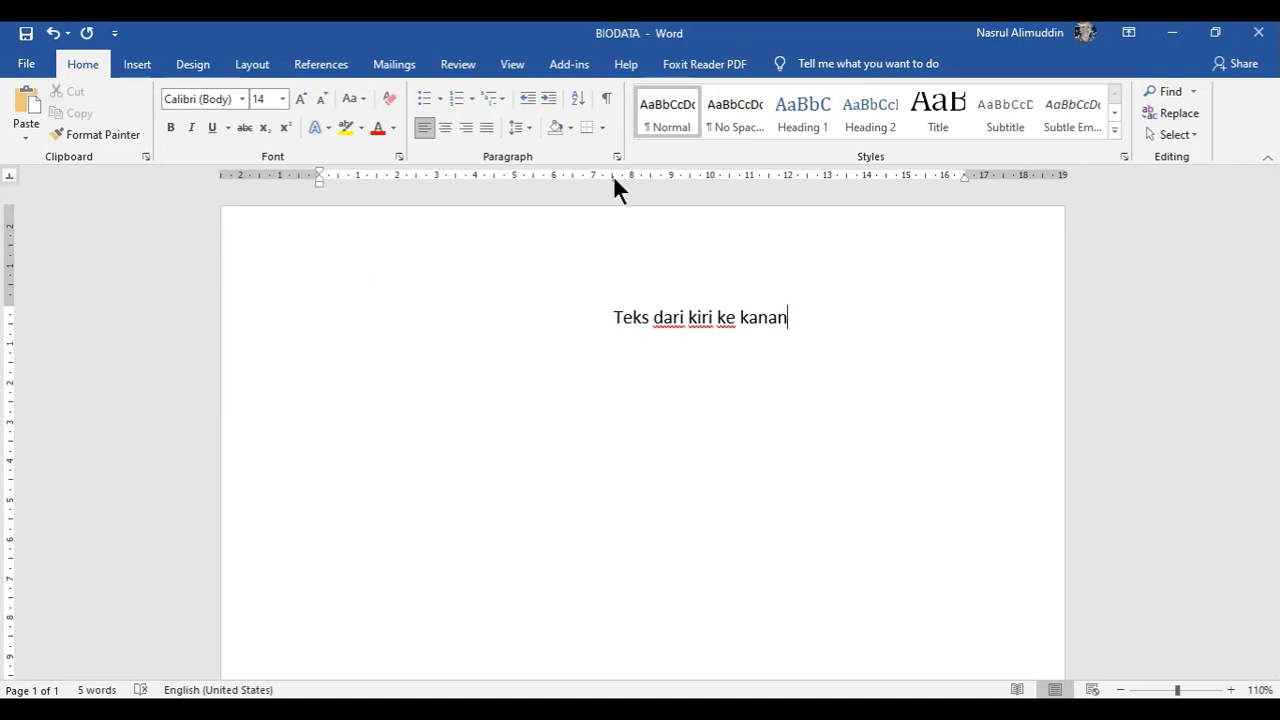
{"action": "left_click_drag", "start_coordinate": [613, 175], "coordinate": [614, 196]}
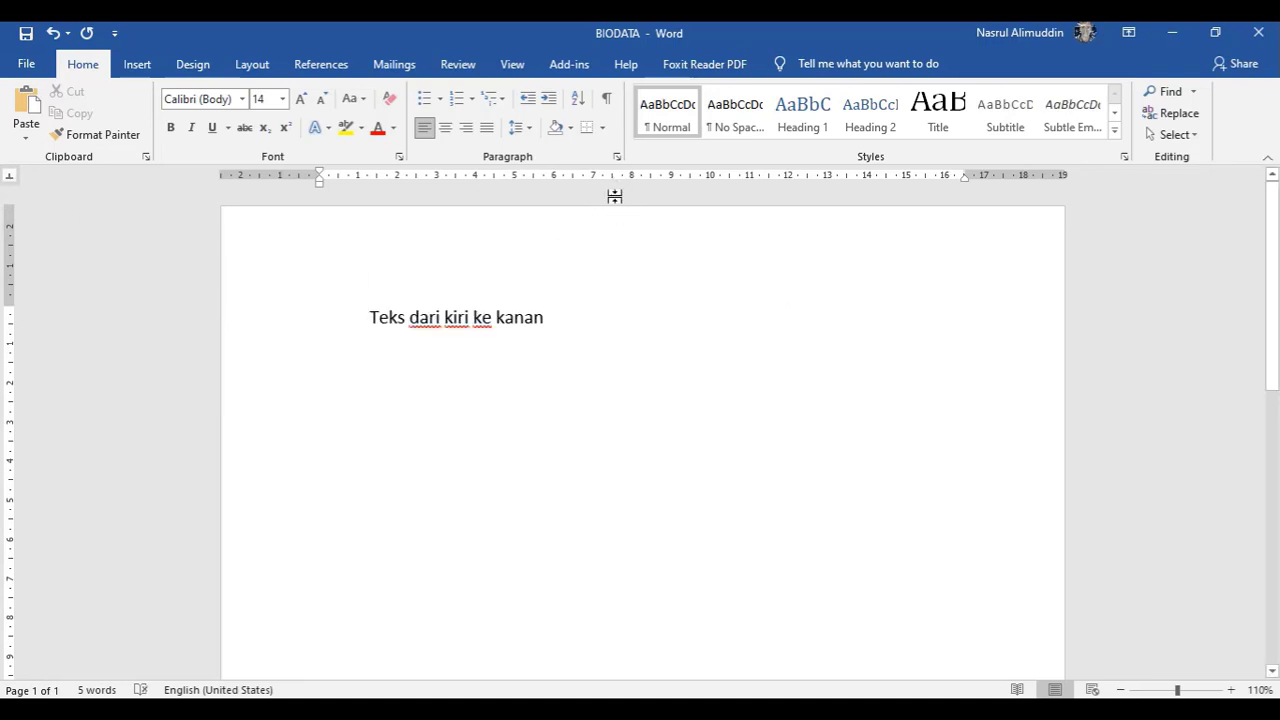
{"action": "key", "text": "ctrl+a"}
{"action": "key", "text": "Delete"}
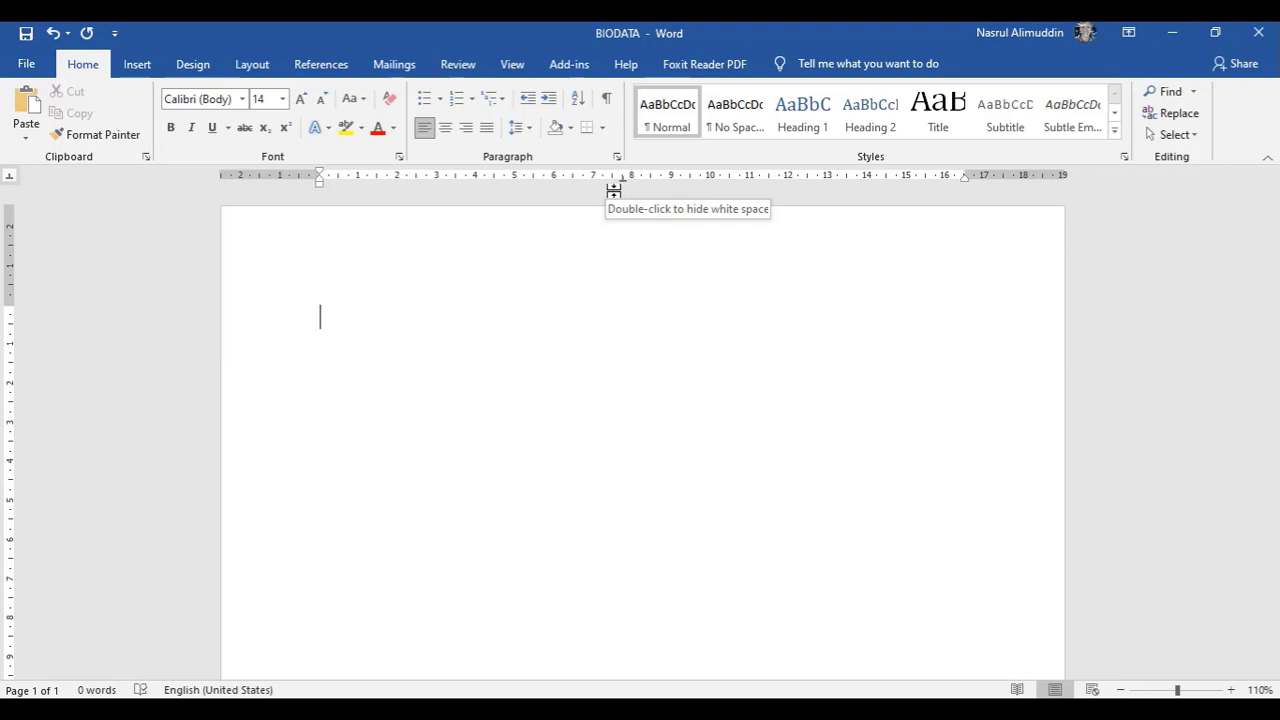
- Enter "Teks di posisi tengah dari tab" at the center tab stop
{"action": "key", "text": "ctrl+e"}
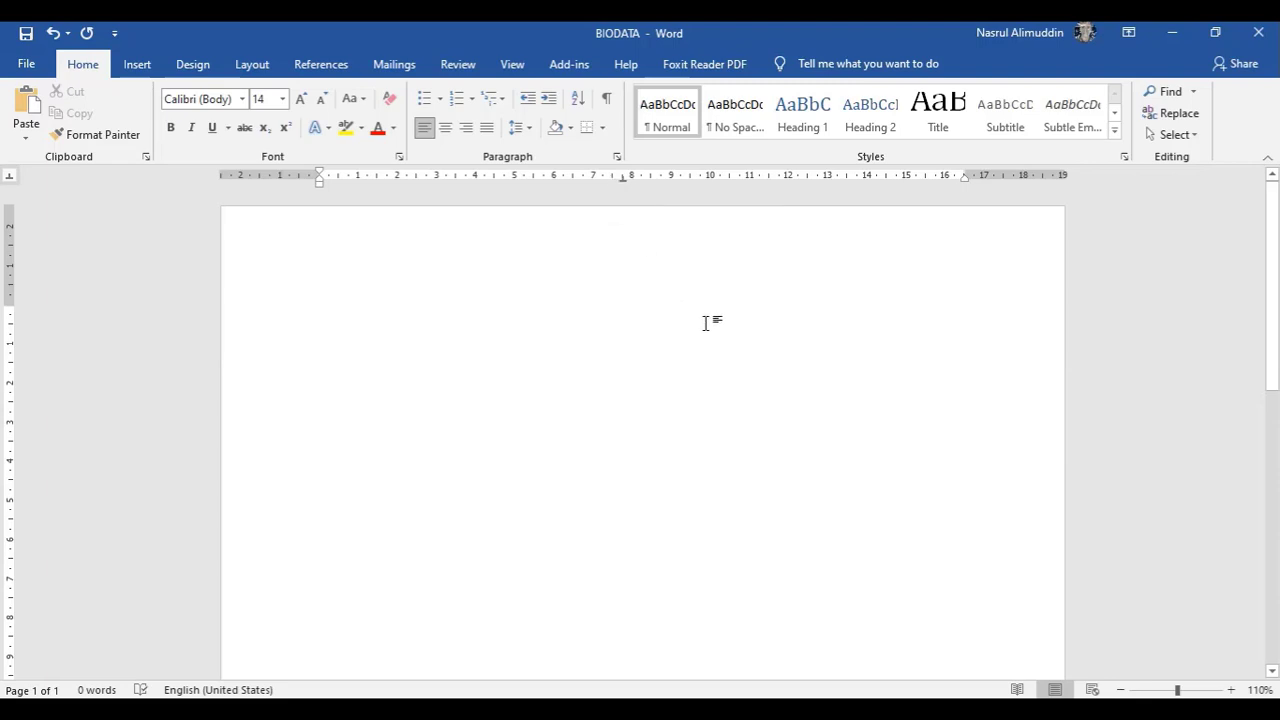
{"action": "type", "text": "Teks "}
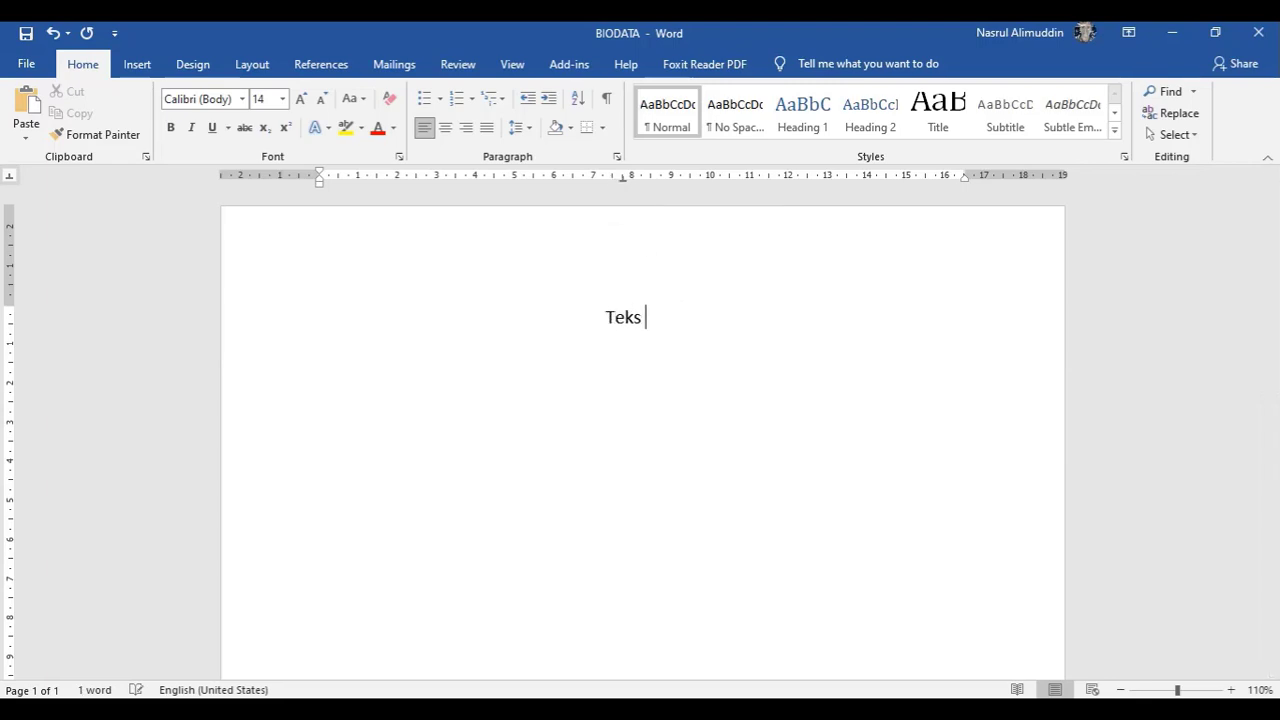
{"action": "type", "text": "di posisi tengah"}
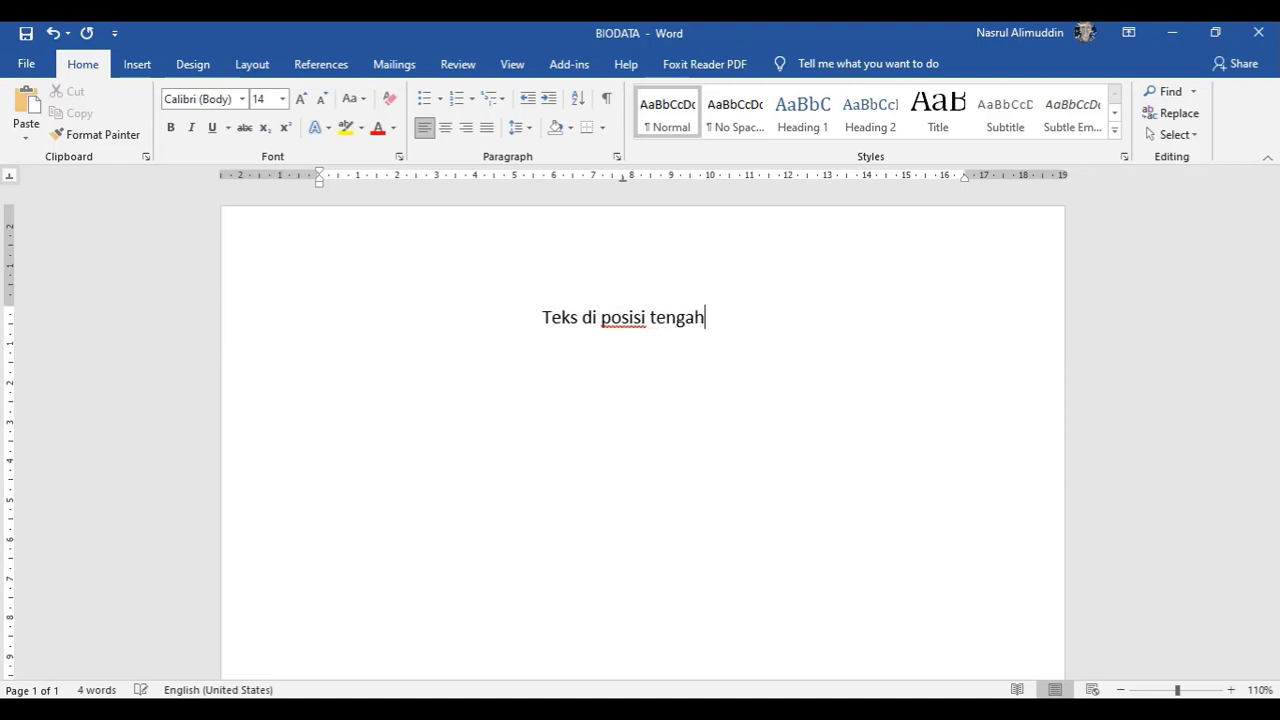
{"action": "type", "text": " dari tab"}
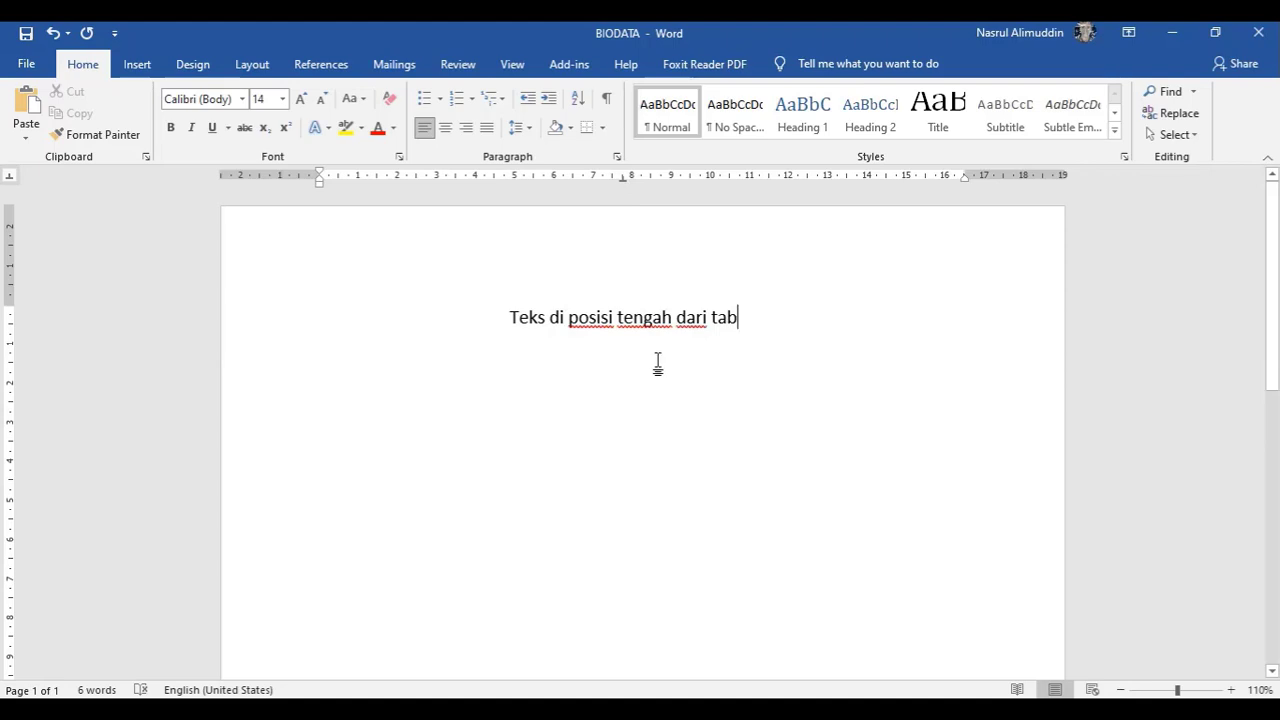
- Clear the text and replace the center tab stop with a right tab stop at about 7.2 cm
{"action": "key", "text": "ctrl+a"}
{"action": "key", "text": "Delete"}
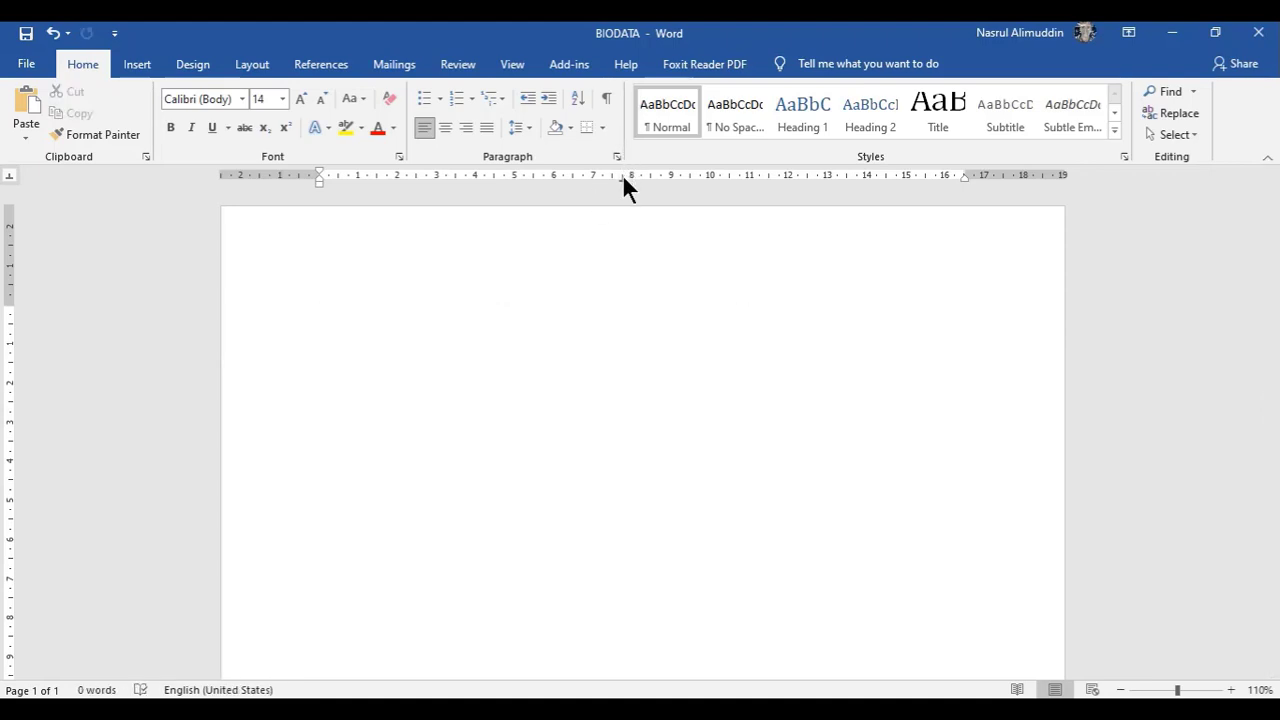
{"action": "left_click_drag", "start_coordinate": [622, 178], "coordinate": [620, 208]}
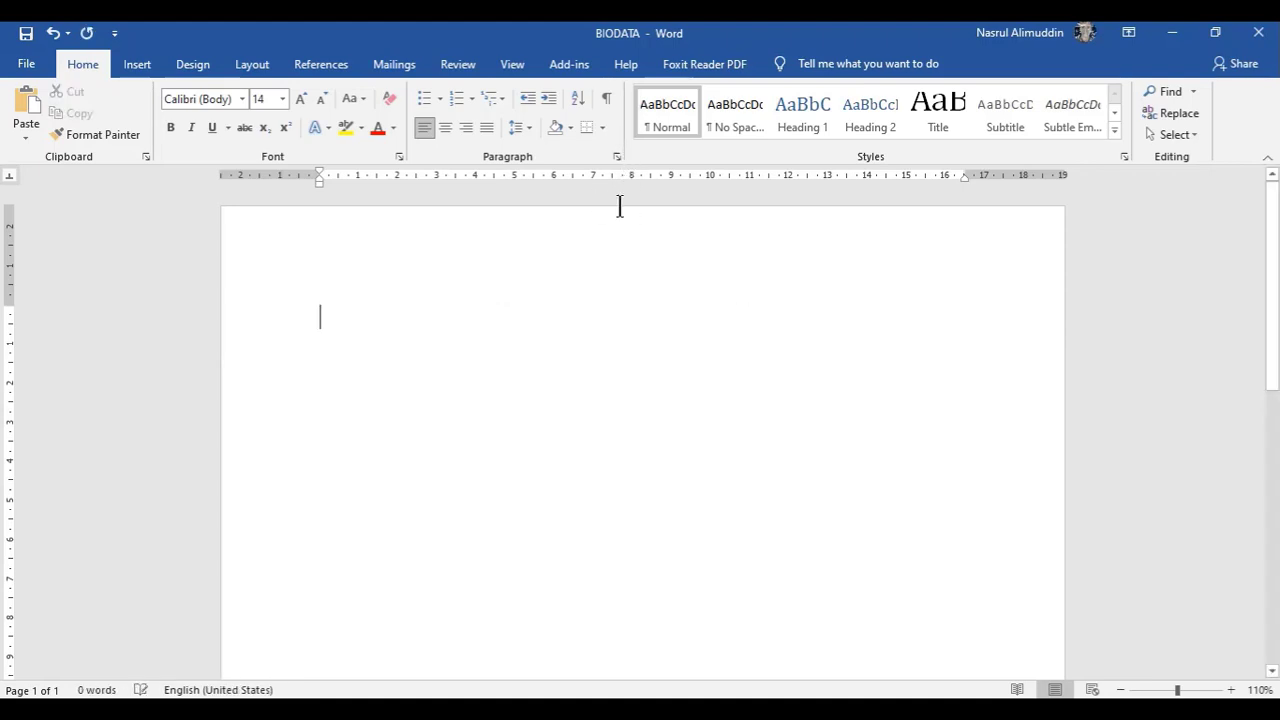
{"action": "left_click", "coordinate": [10, 176]}
{"action": "left_click", "coordinate": [600, 175]}
- Enter "Teks muncul dari kanan ke kiri" at the right tab stop
{"action": "key", "text": "Tab"}
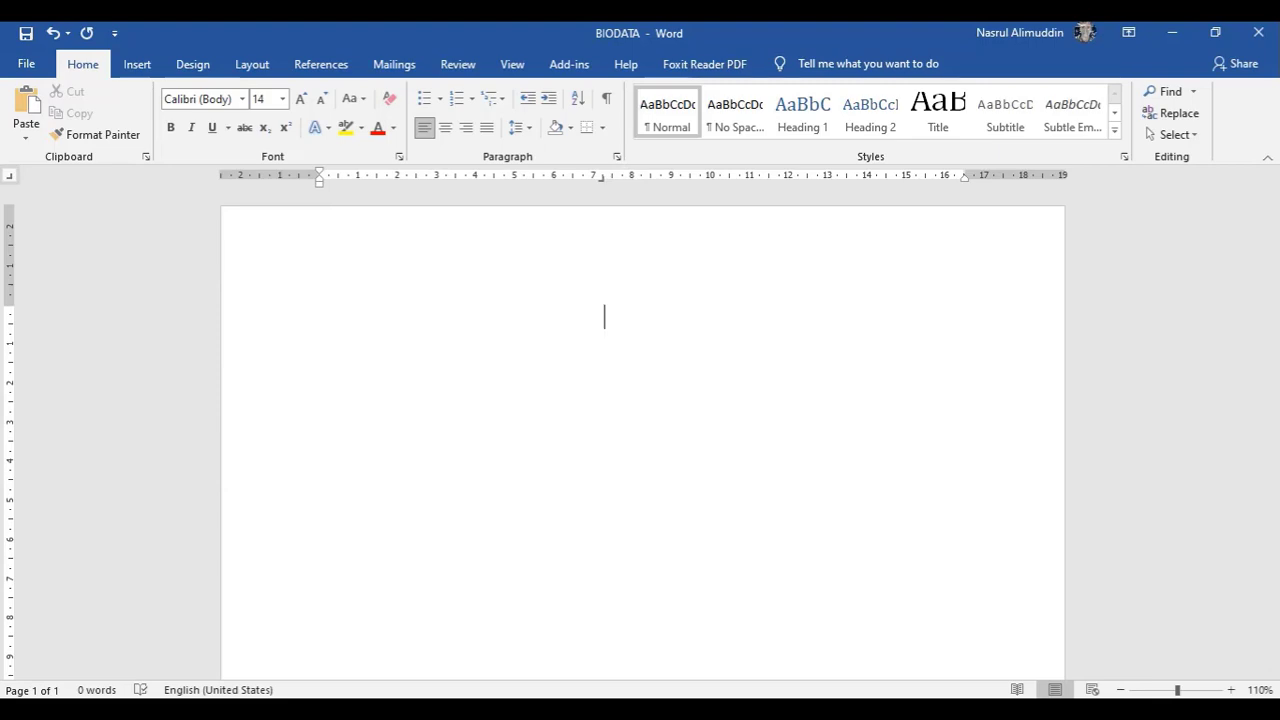
{"action": "type", "text": "Teks muncul "}
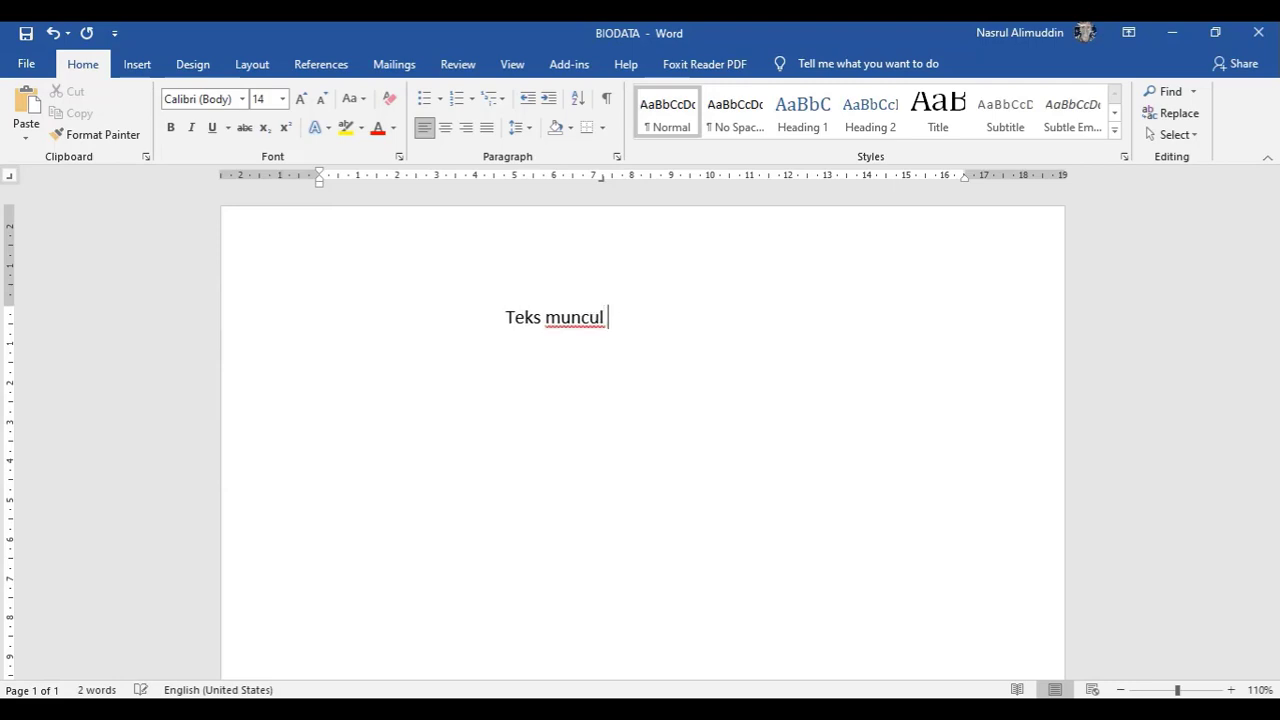
{"action": "type", "text": "dari kanan ke kiri"}
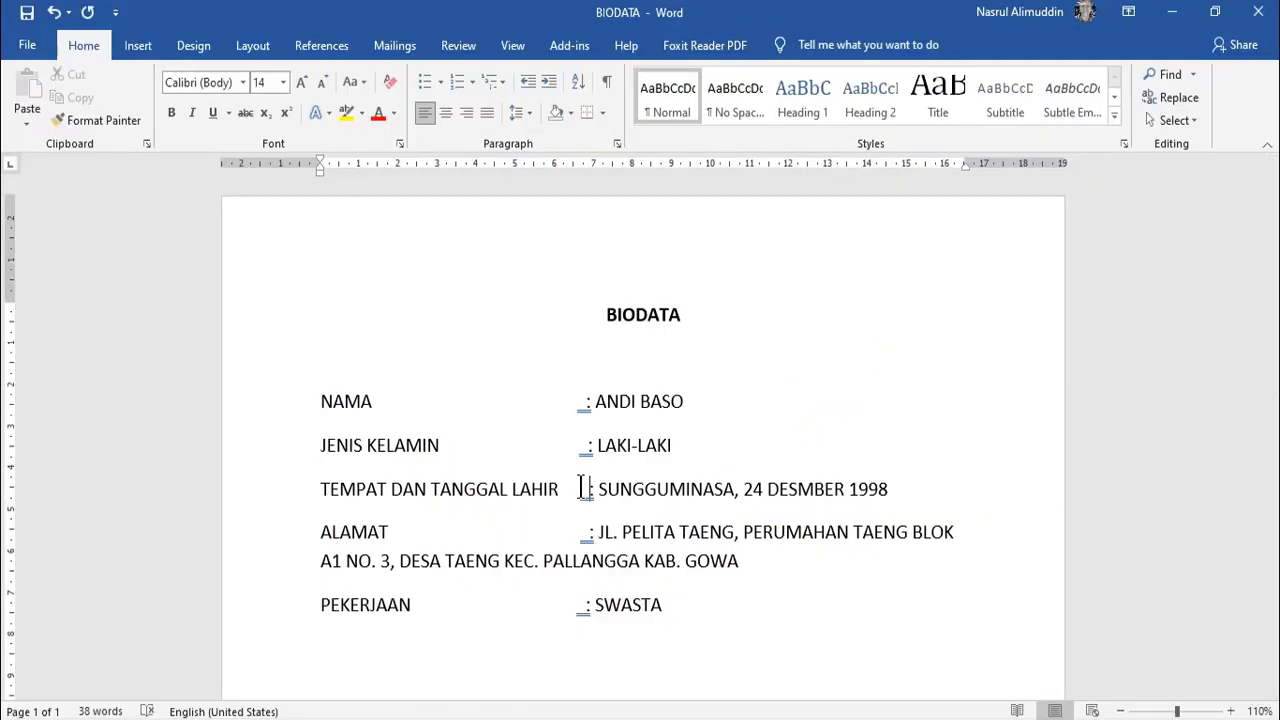
- Set a left tab stop at about 6.8 cm for all biodata lines from NAMA to PEKERJAAN
{"action": "key", "text": "ctrl+a"}
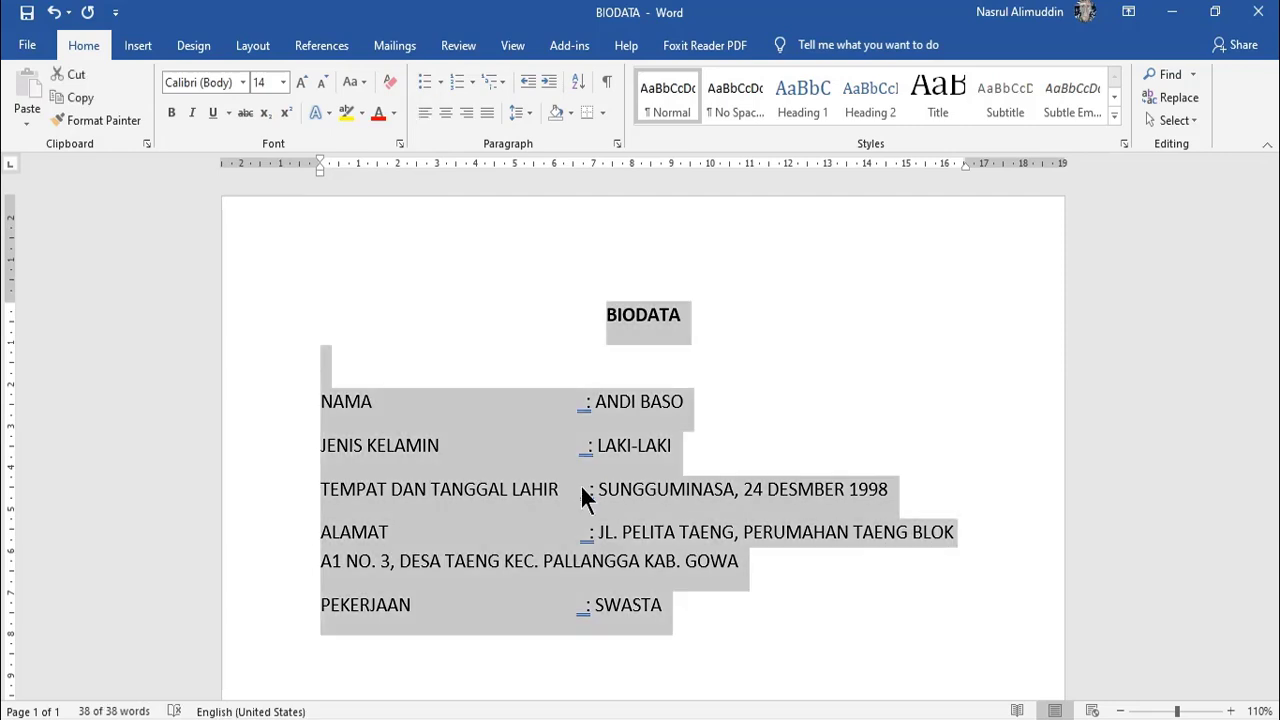
{"action": "left_click", "coordinate": [366, 420]}
{"action": "left_click_drag", "start_coordinate": [377, 420], "coordinate": [664, 604]}
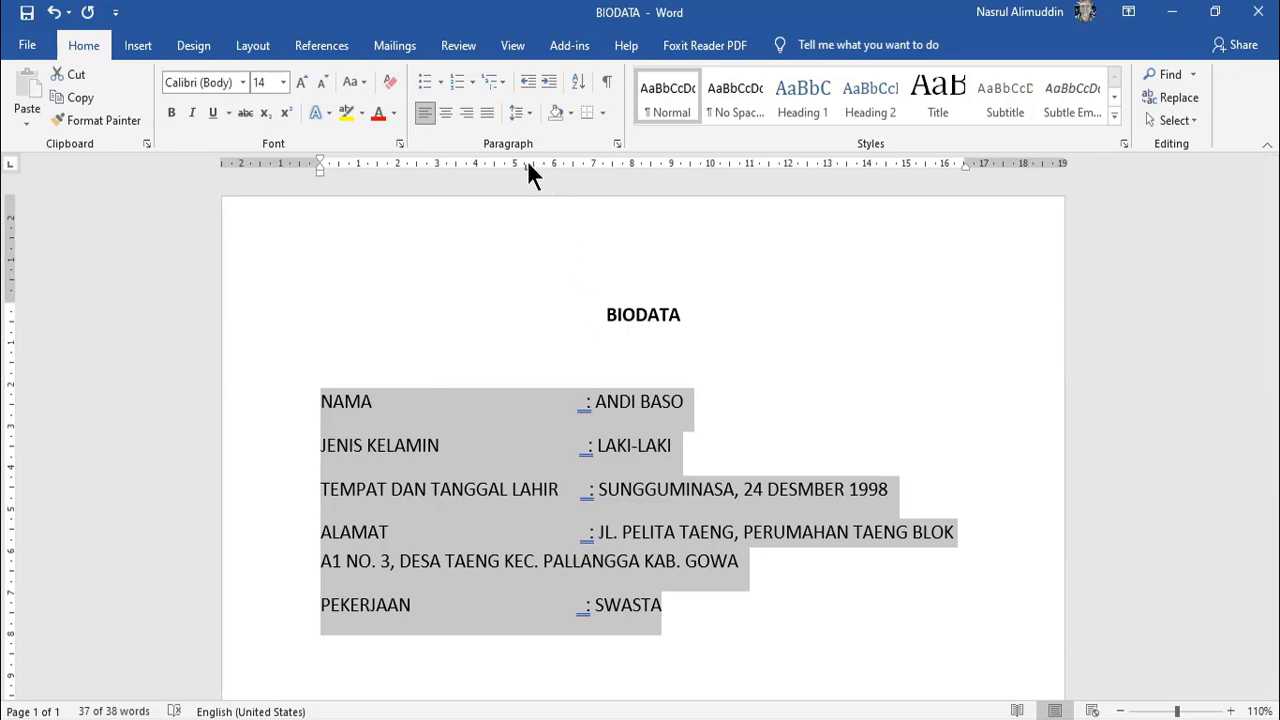
{"action": "left_click_drag", "start_coordinate": [526, 168], "coordinate": [585, 172]}
{"action": "left_click", "coordinate": [588, 166]}
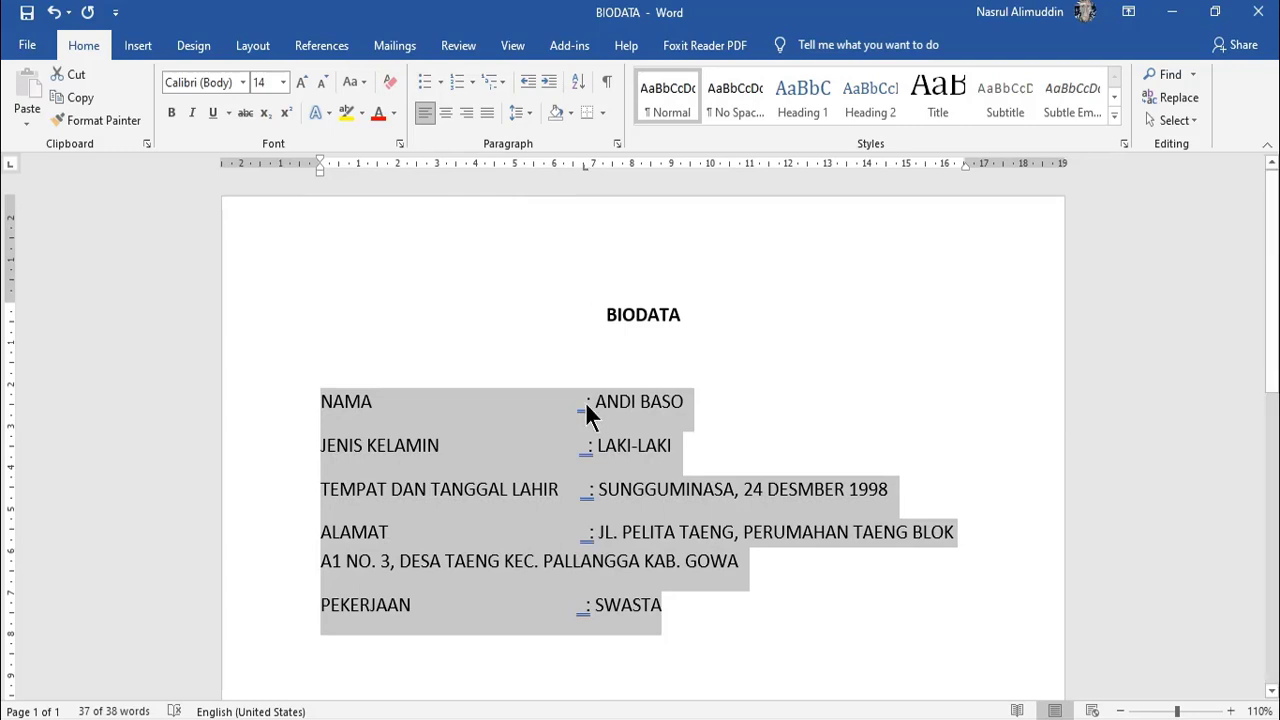
- Replace the spacing between NAMA and its colon with a single tab
{"action": "left_click_drag", "start_coordinate": [585, 402], "coordinate": [367, 399]}
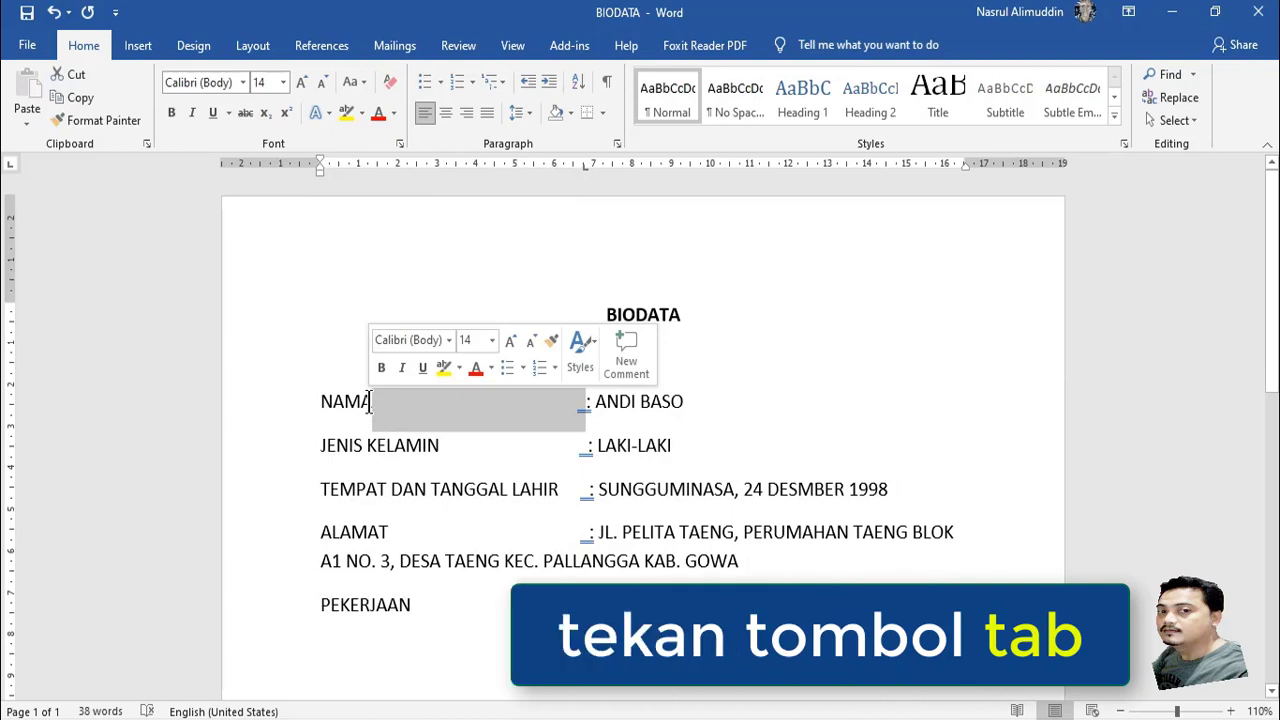
{"action": "key", "text": "Tab"}
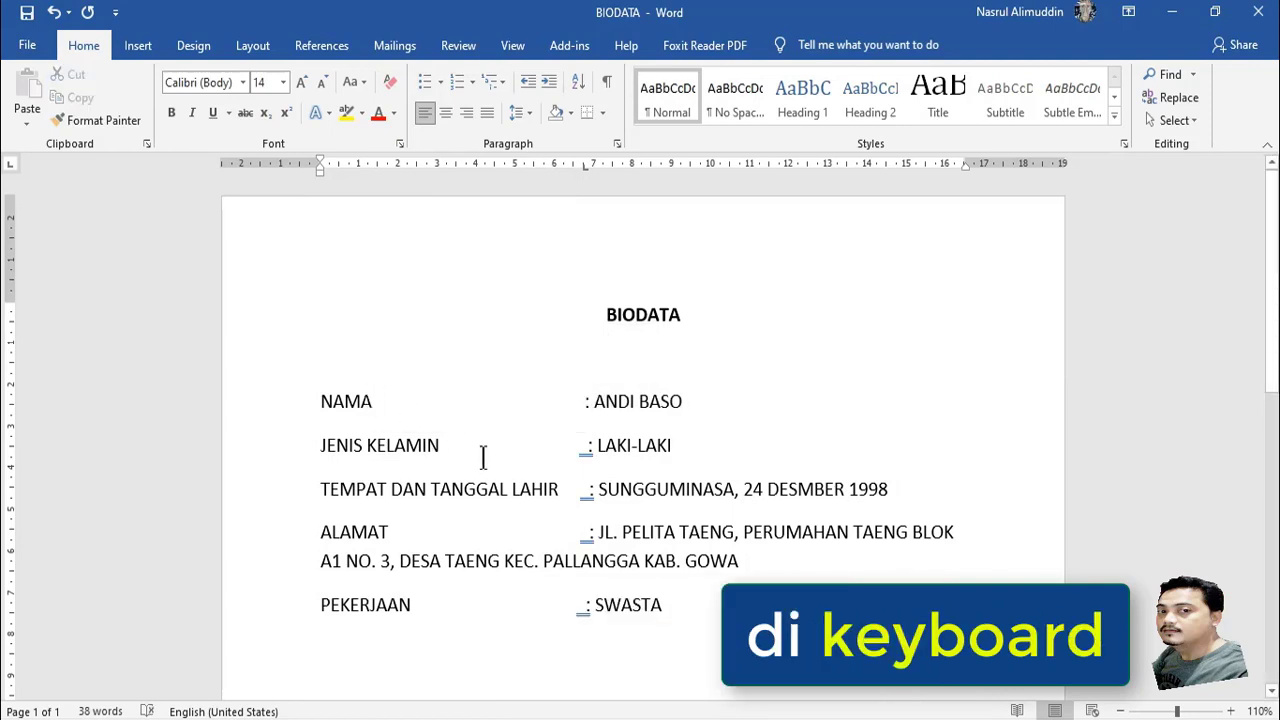
- Replace the spacing before the colons of JENIS KELAMIN and TEMPAT DAN TANGGAL LAHIR with a single tab each
{"action": "left_click", "coordinate": [588, 447]}
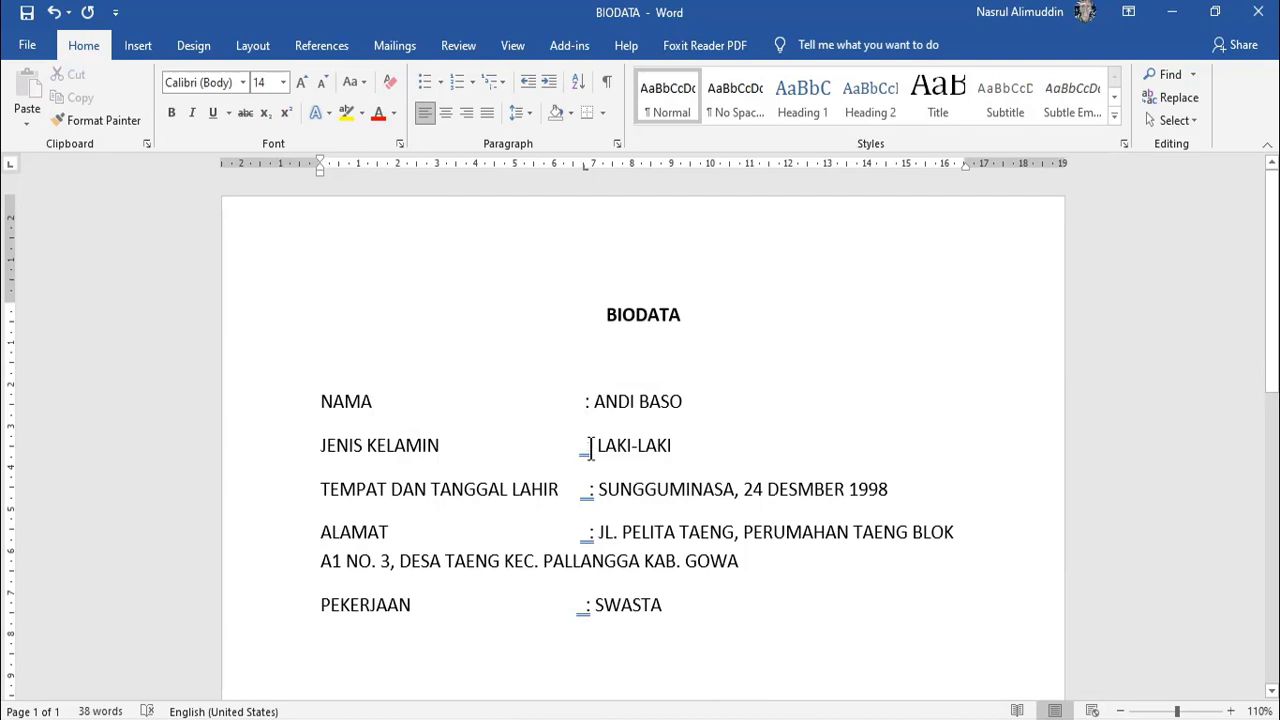
{"action": "left_click_drag", "start_coordinate": [588, 447], "coordinate": [443, 445]}
{"action": "key", "text": "BackSpace"}
{"action": "key", "text": "Tab"}
{"action": "left_click_drag", "start_coordinate": [590, 490], "coordinate": [560, 490]}
{"action": "key", "text": "BackSpace"}
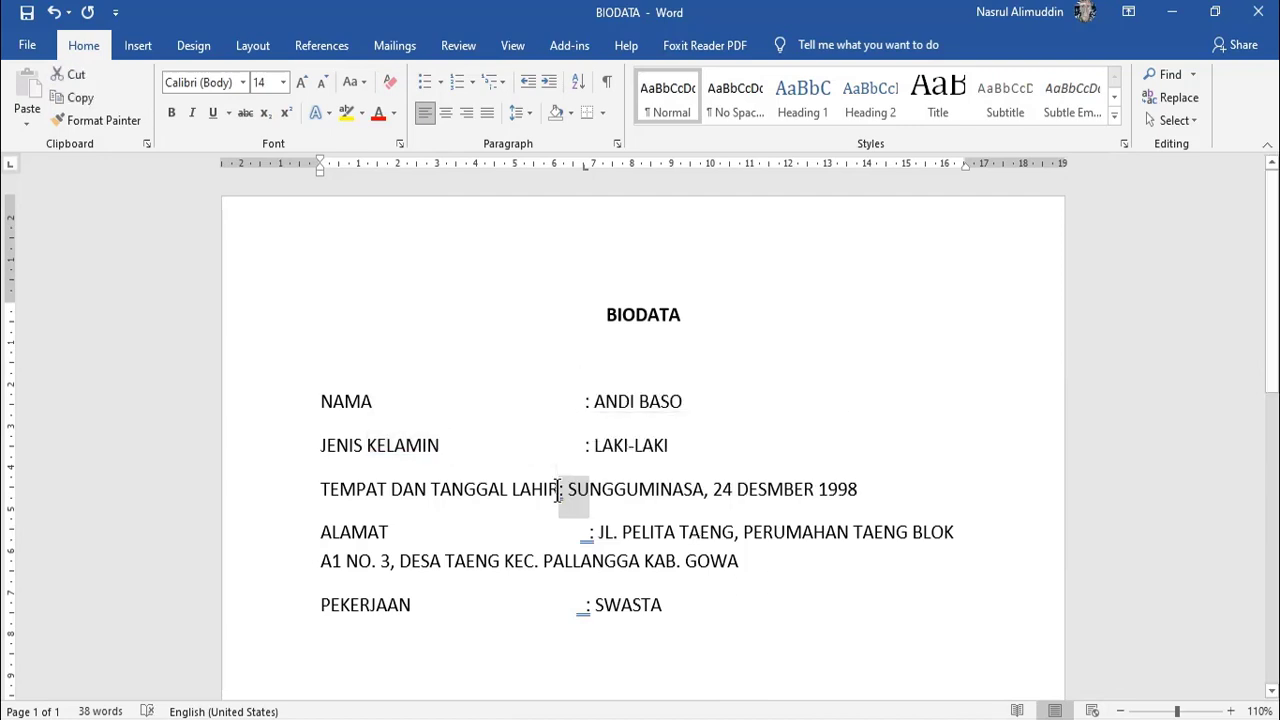
{"action": "key", "text": "Tab"}
- Replace the spacing before the colons of ALAMAT and PEKERJAAN with a single tab each
{"action": "left_click_drag", "start_coordinate": [590, 535], "coordinate": [391, 535]}
{"action": "key", "text": "BackSpace"}
{"action": "key", "text": "Tab"}
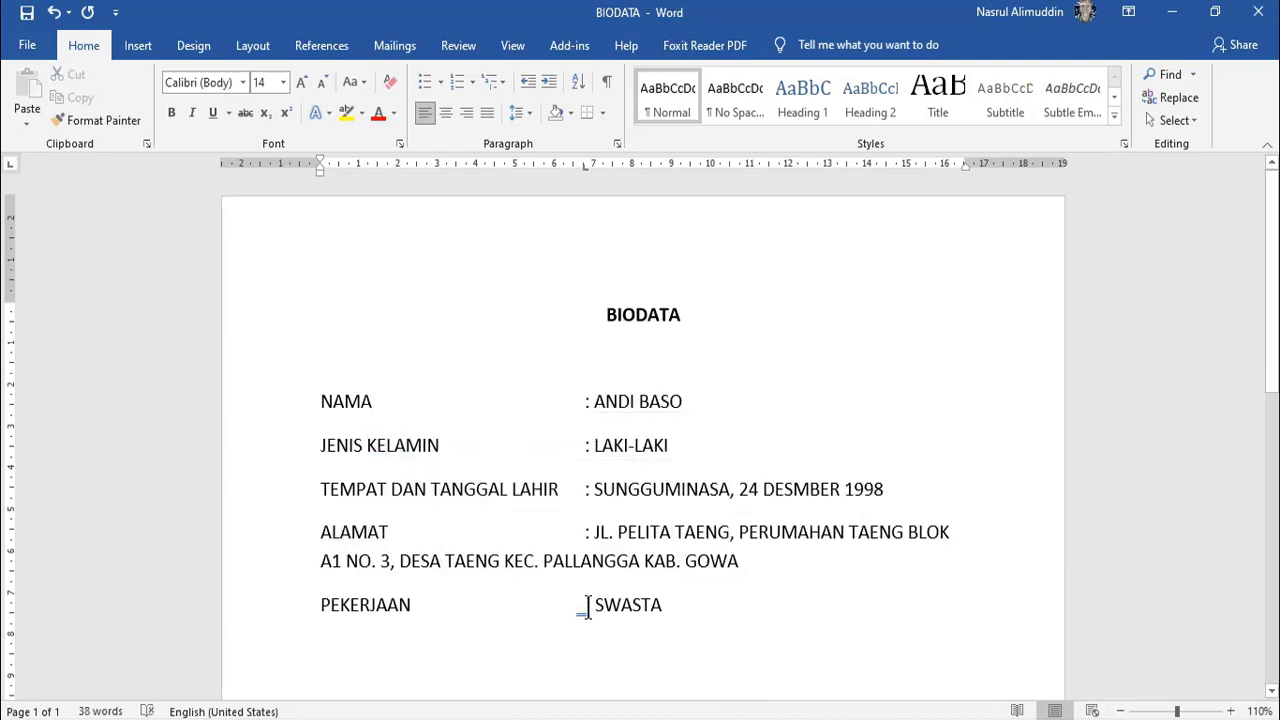
{"action": "left_click", "coordinate": [586, 605]}
{"action": "left_click_drag", "start_coordinate": [586, 605], "coordinate": [411, 605]}
{"action": "key", "text": "BackSpace"}
{"action": "key", "text": "Tab"}
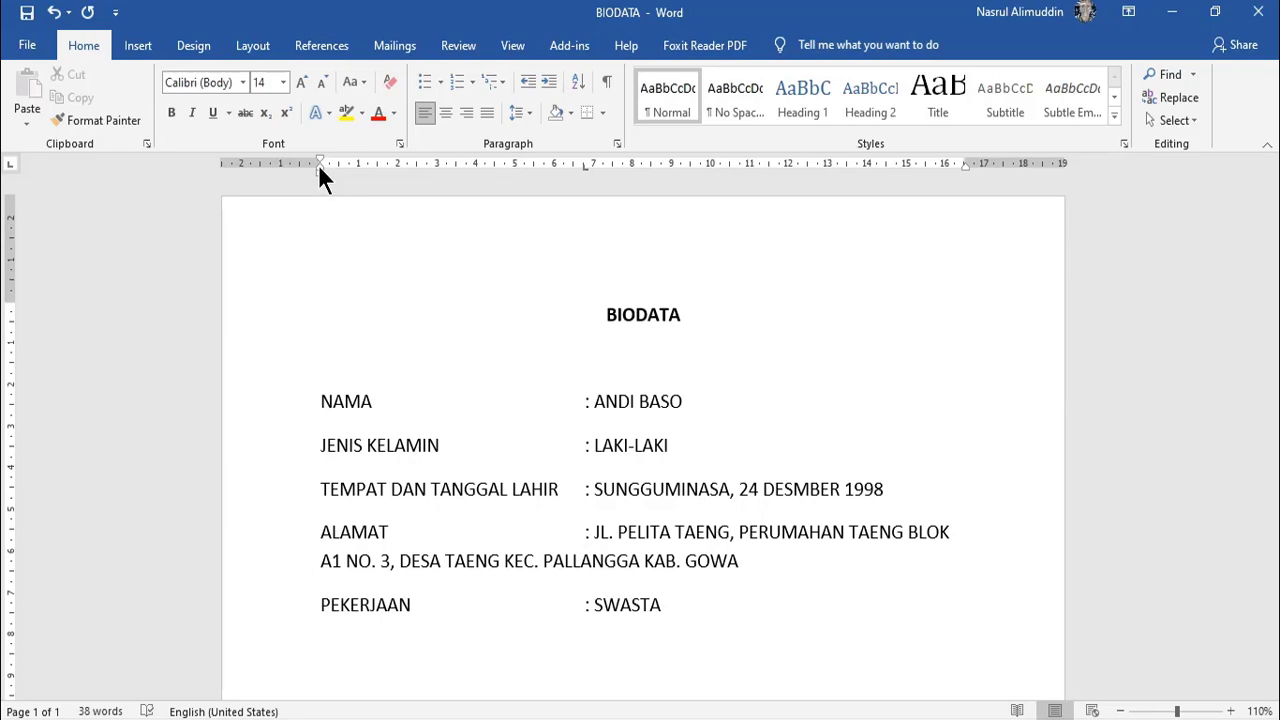
- Set the ALAMAT paragraph's hanging indent to about 7 cm, aligning its wrapped lines with the text after the colon
{"action": "left_click_drag", "start_coordinate": [320, 168], "coordinate": [604, 210]}
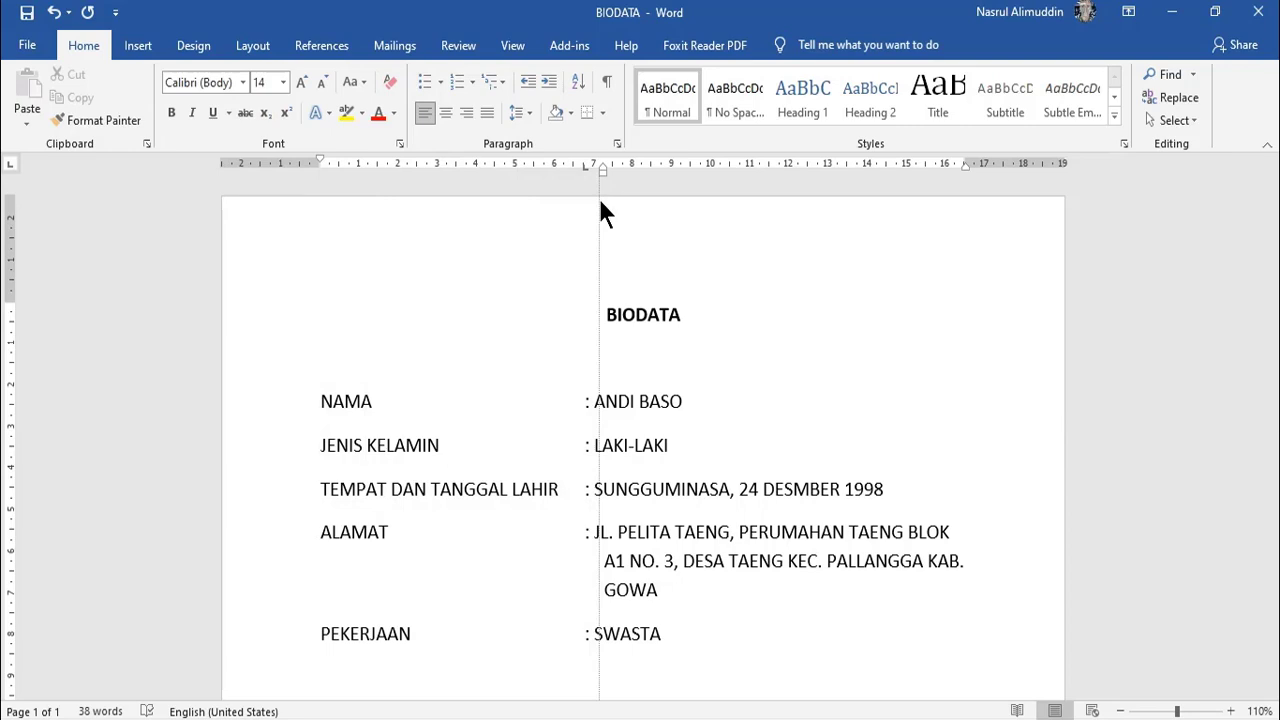
{"action": "left_click_drag", "start_coordinate": [600, 200], "coordinate": [597, 200]}
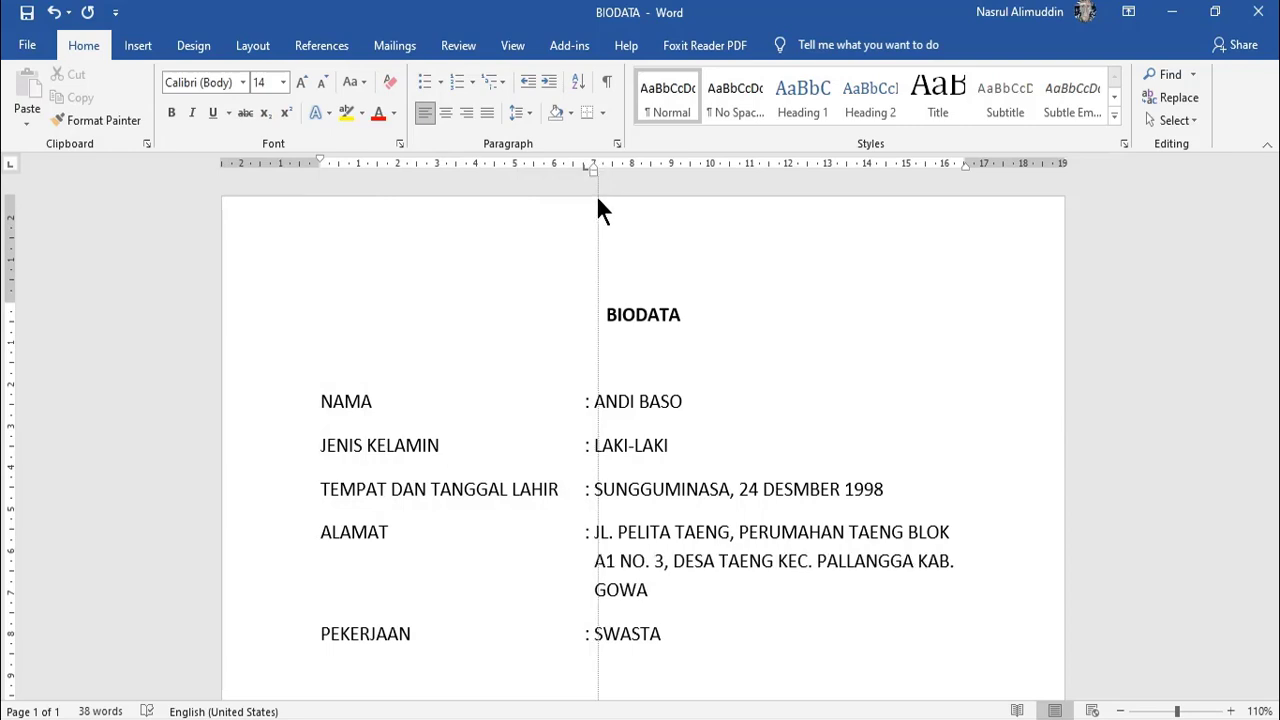
{"action": "left_click_drag", "start_coordinate": [599, 200], "coordinate": [589, 164]}
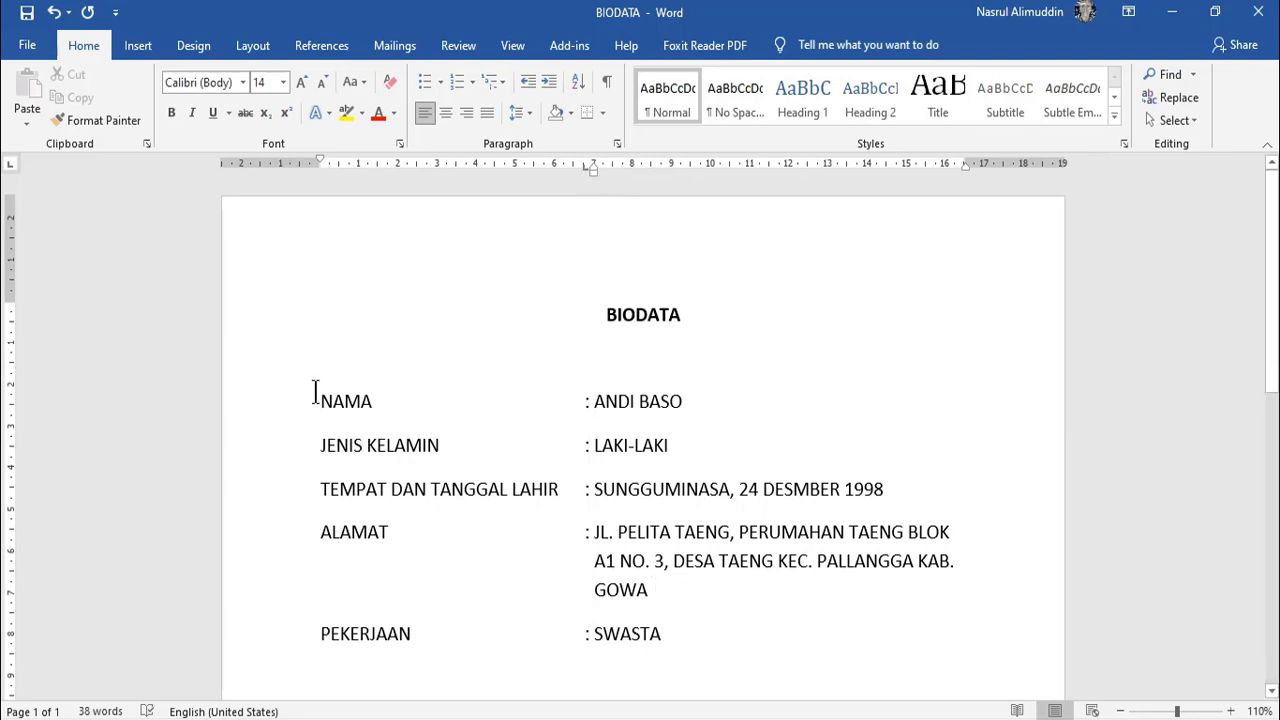
- Add a second left tab stop at about 7.3 cm to all biodata lines and replace the space after NAMA's colon with a tab
{"action": "left_click_drag", "start_coordinate": [315, 392], "coordinate": [677, 645]}
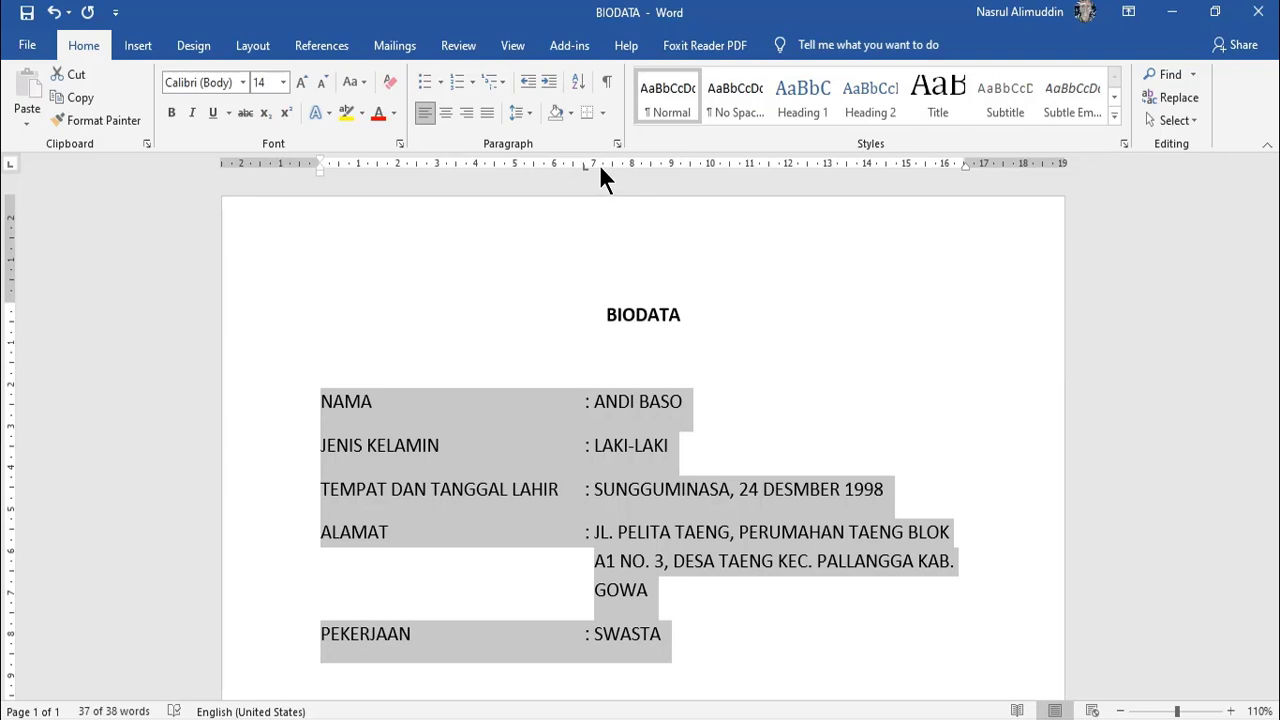
{"action": "left_click_drag", "start_coordinate": [600, 166], "coordinate": [600, 166]}
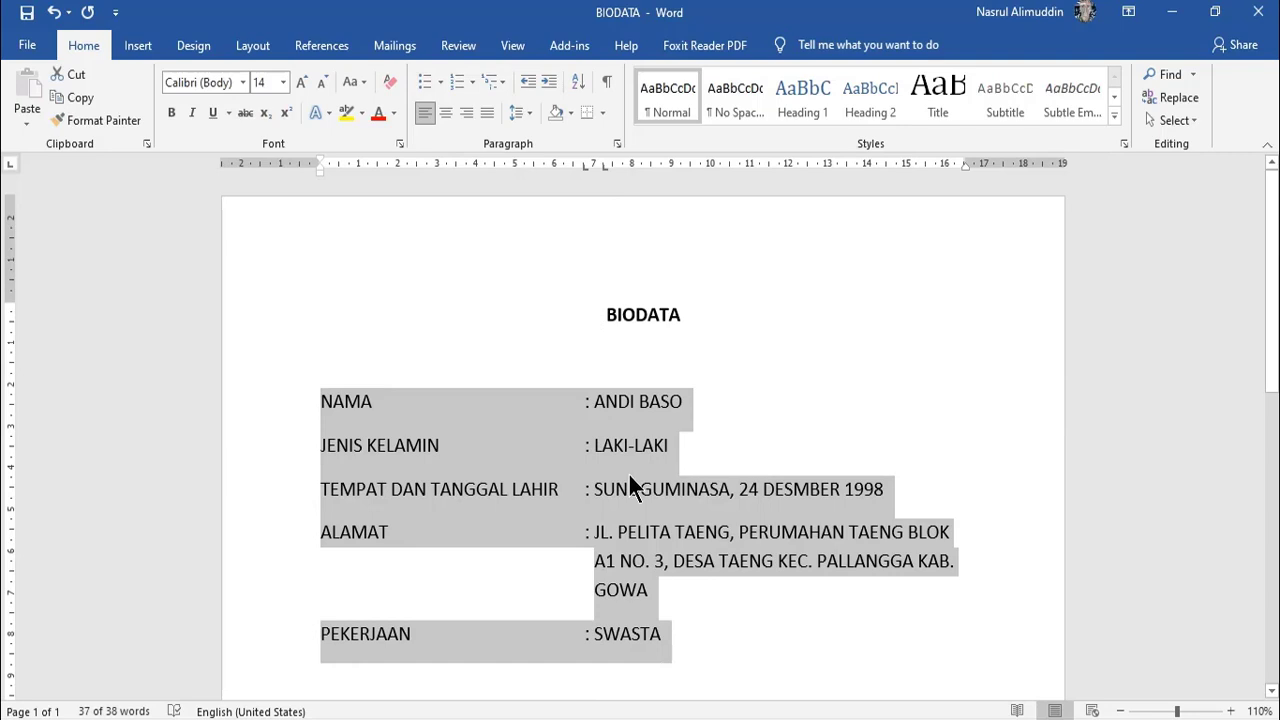
{"action": "left_click", "coordinate": [593, 401]}
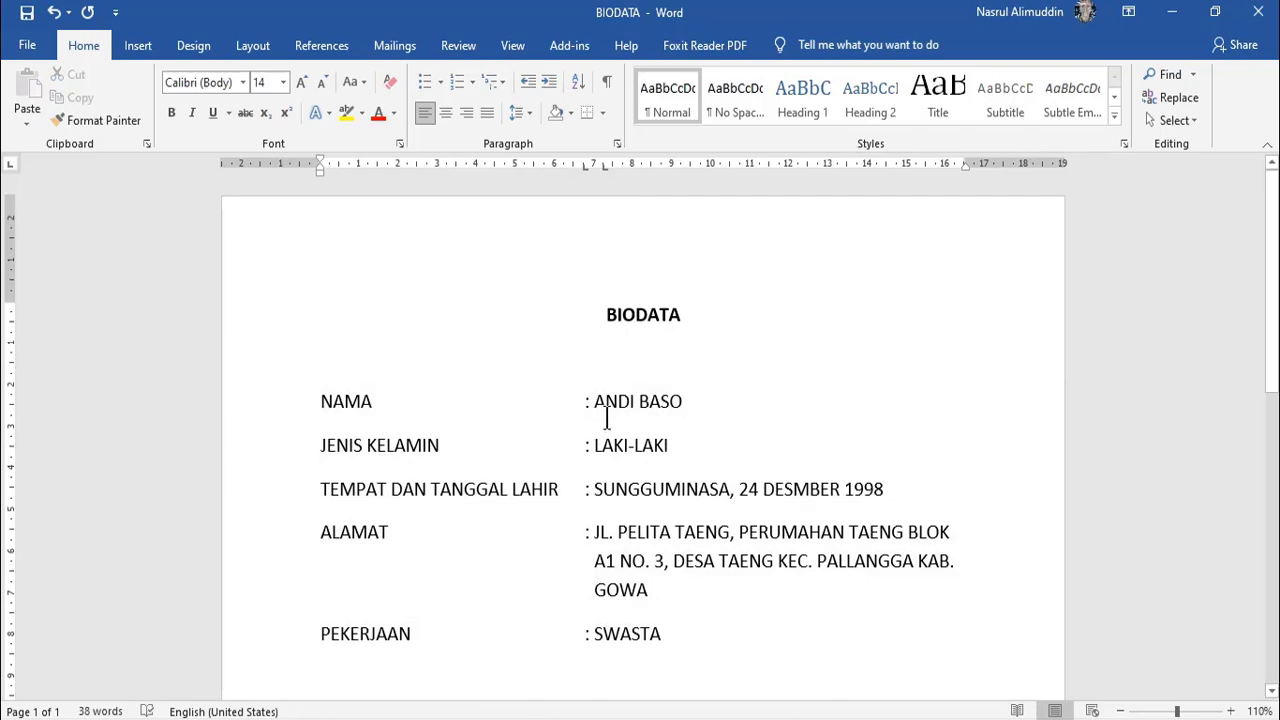
{"action": "key", "text": "BackSpace"}
{"action": "key", "text": "Tab"}
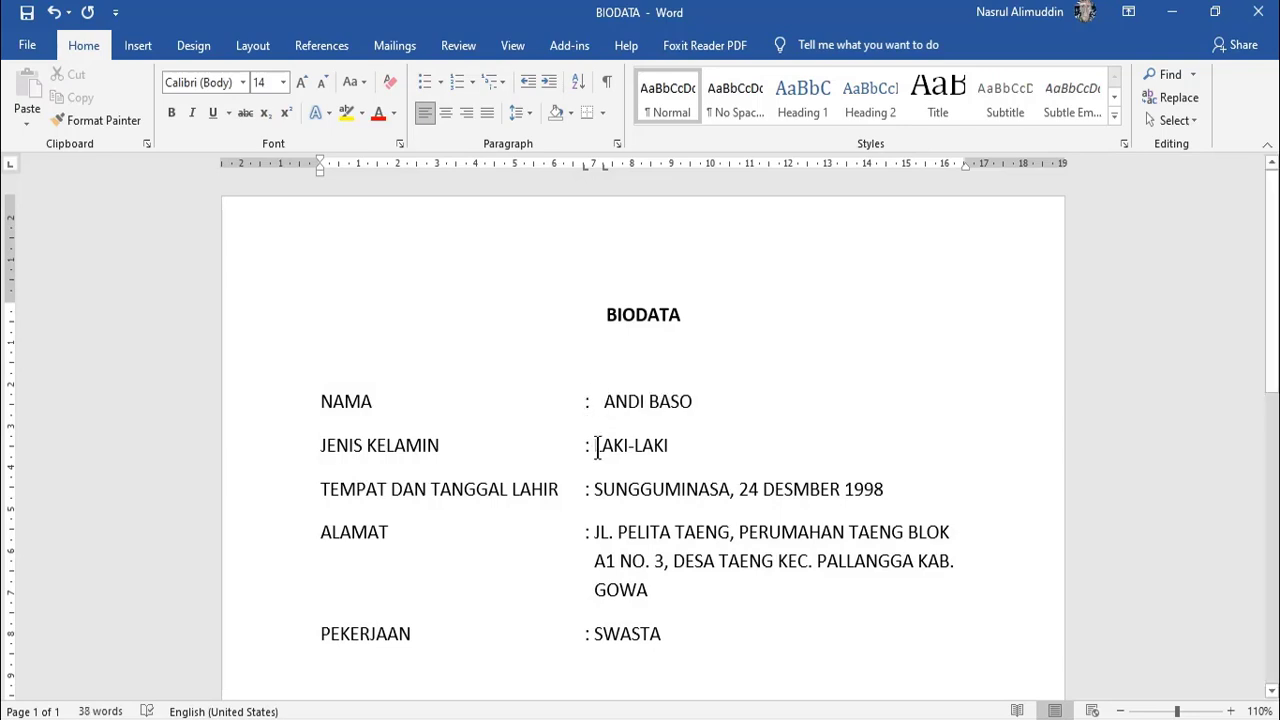
- Replace the space after the colons of JENIS KELAMIN, TEMPAT DAN TANGGAL LAHIR and PEKERJAAN with a tab each
{"action": "left_click", "coordinate": [597, 446]}
{"action": "key", "text": "BackSpace"}
{"action": "key", "text": "Tab"}
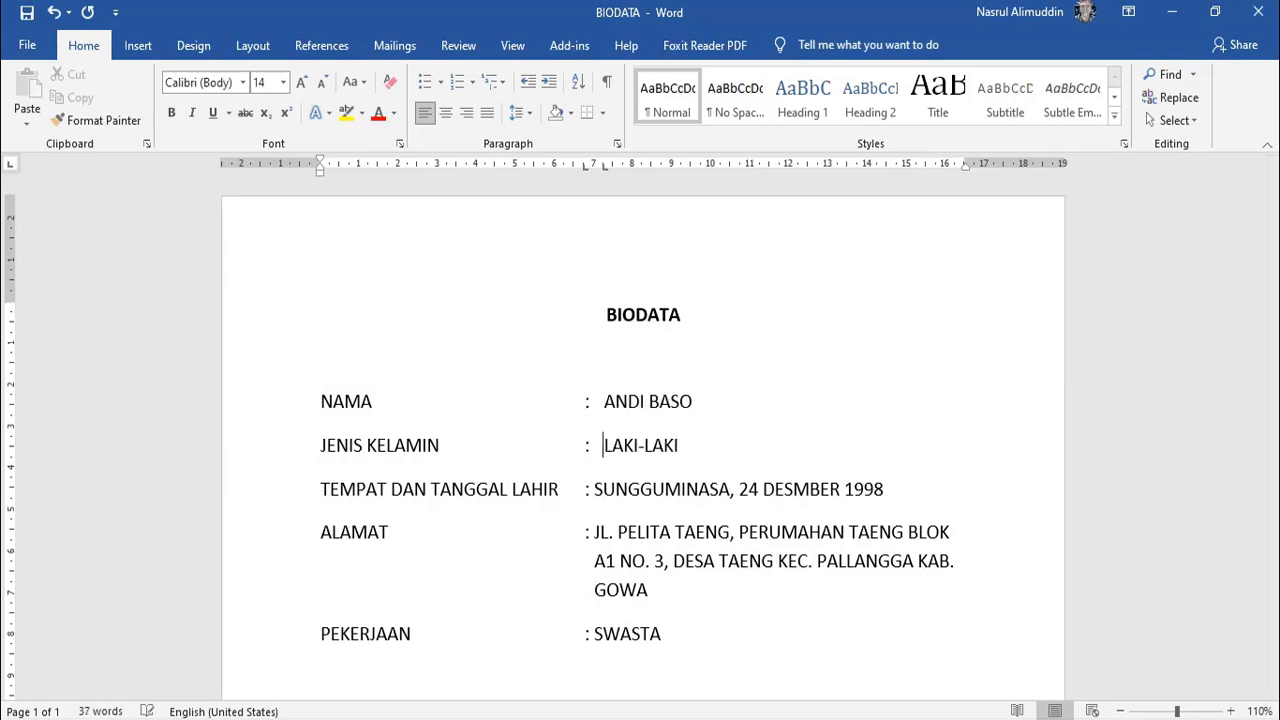
{"action": "left_click", "coordinate": [597, 489]}
{"action": "key", "text": "BackSpace"}
{"action": "key", "text": "Tab"}
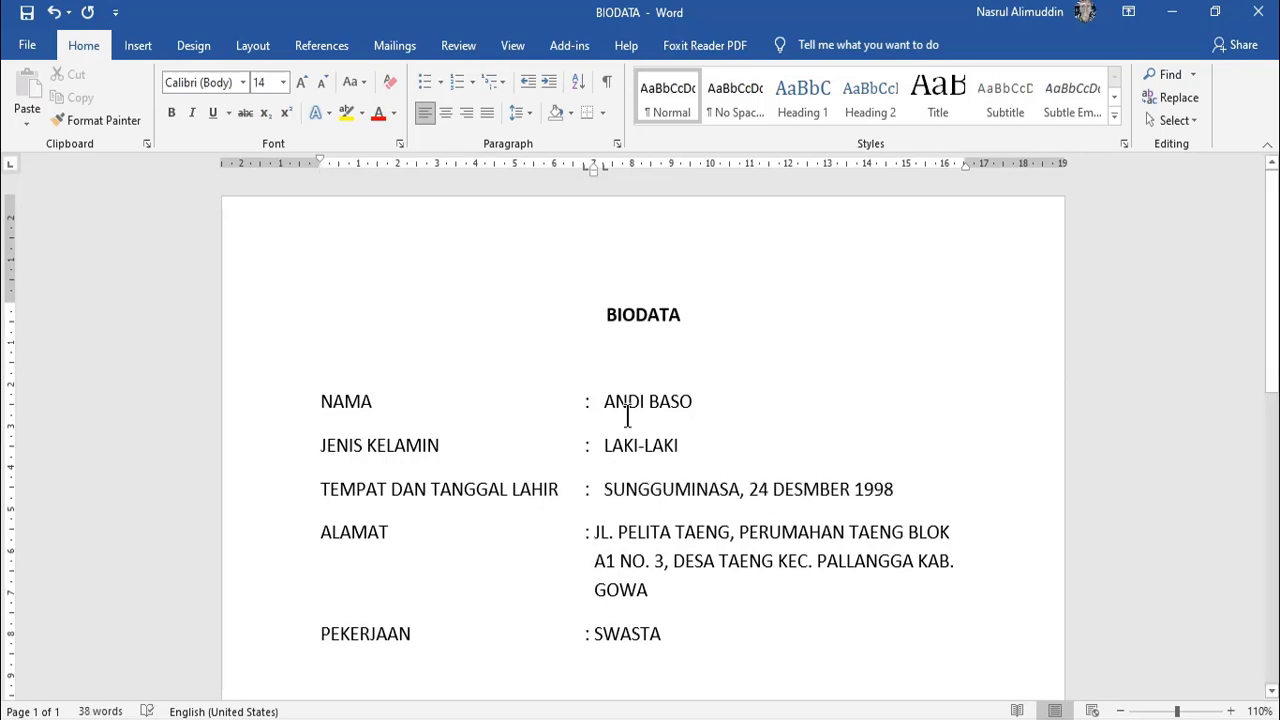
{"action": "left_click", "coordinate": [594, 634]}
{"action": "key", "text": "BackSpace"}
{"action": "key", "text": "Tab"}
- Put a tab after ALAMAT's colon and set the paragraph's hanging indent to about 7.3 cm, matching the second tab stop
{"action": "left_click", "coordinate": [593, 532]}
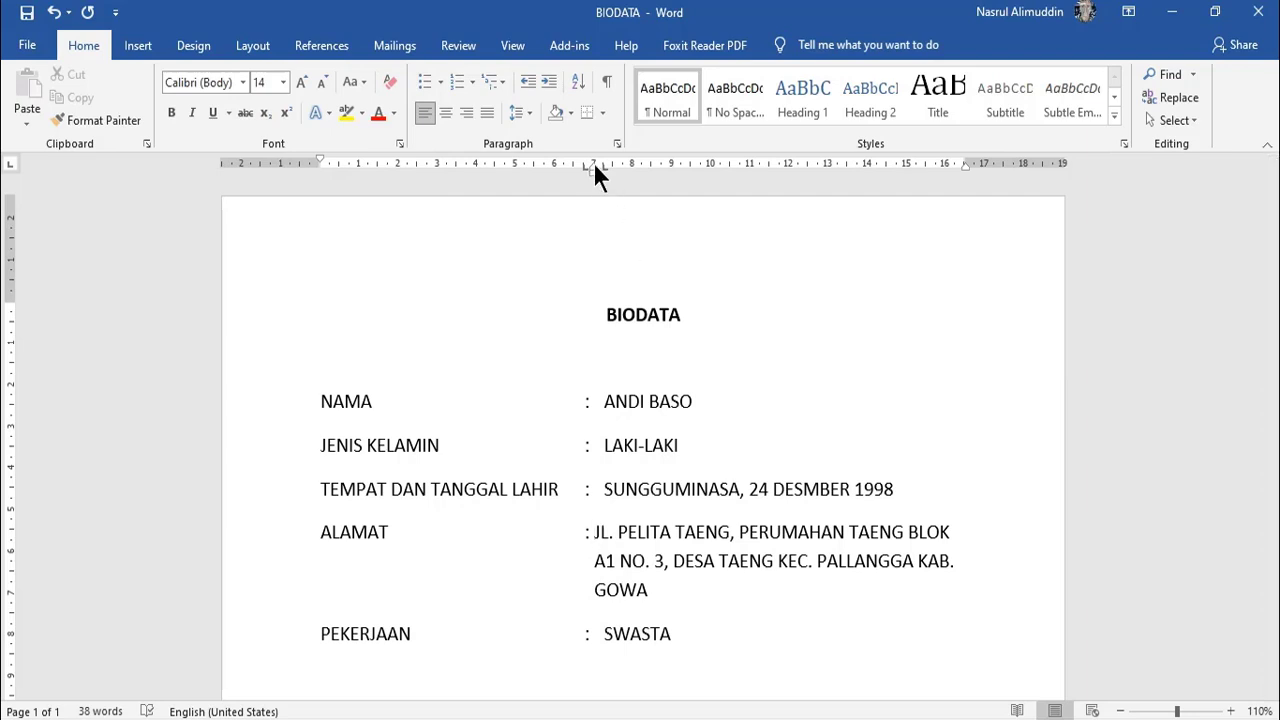
{"action": "left_click_drag", "start_coordinate": [593, 164], "coordinate": [602, 166]}
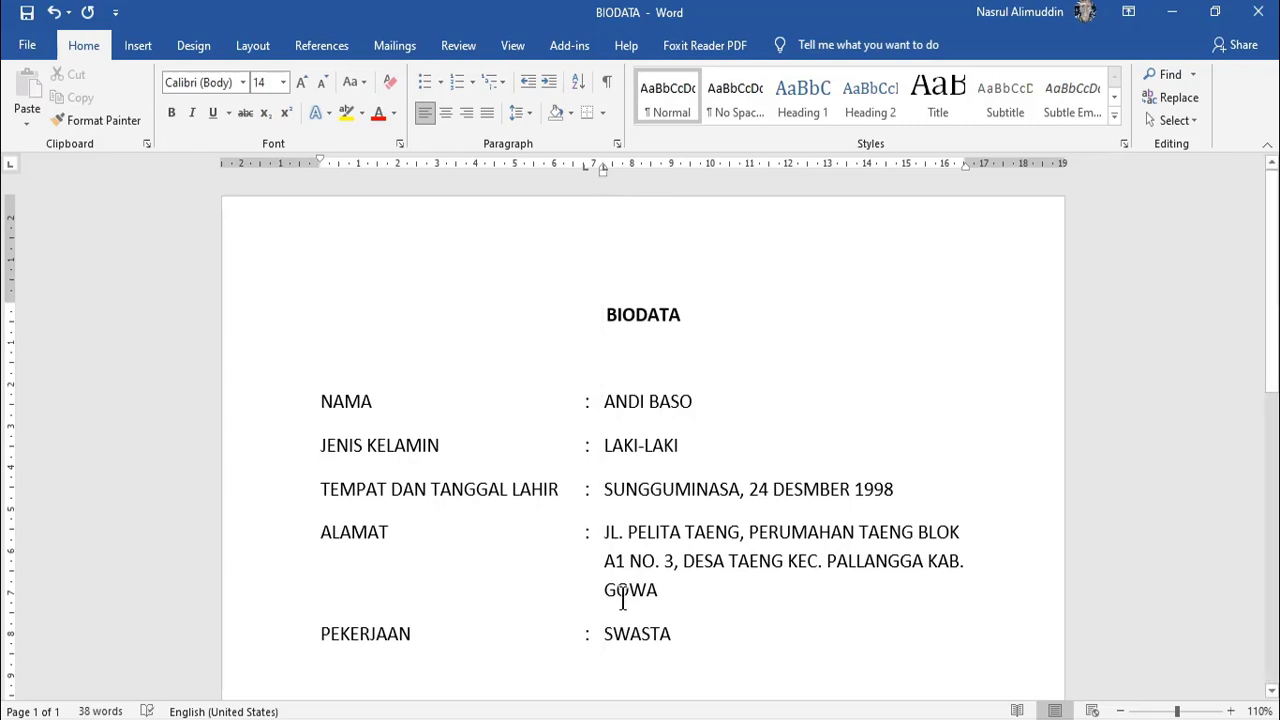
{"action": "left_click", "coordinate": [604, 635]}
{"action": "left_click_drag", "start_coordinate": [604, 636], "coordinate": [596, 637]}
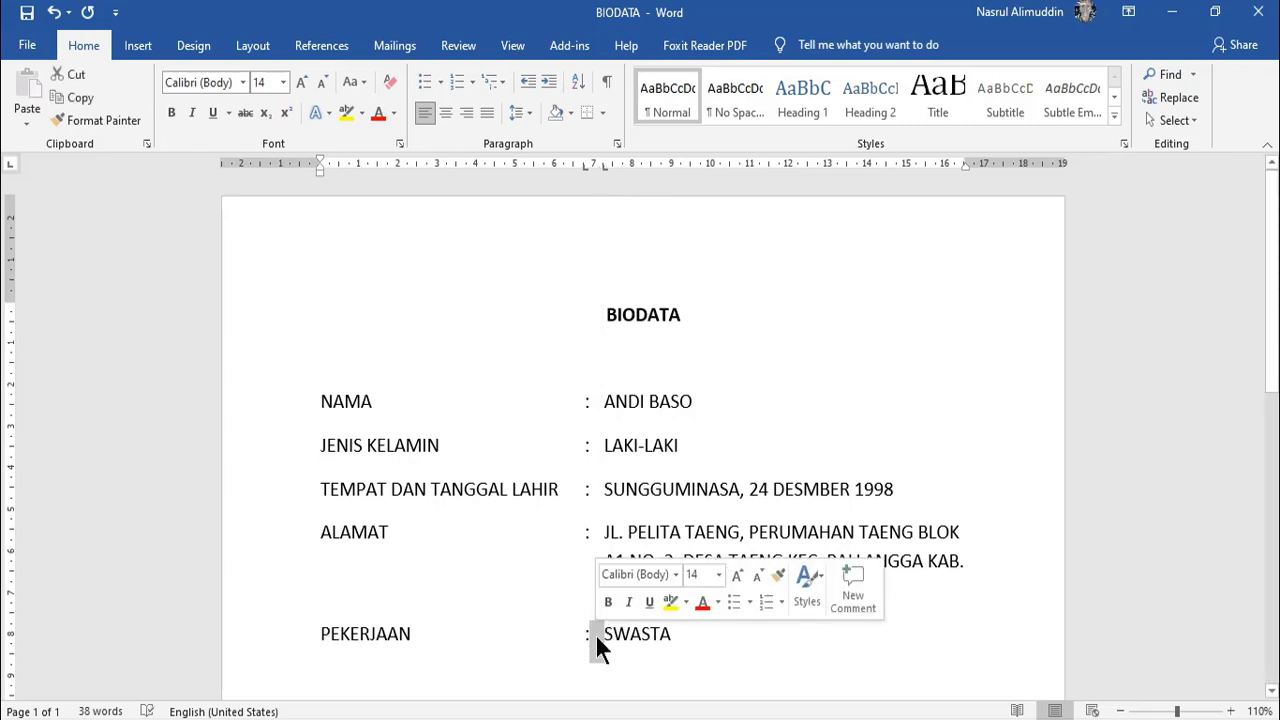
{"action": "left_click", "coordinate": [597, 634]}
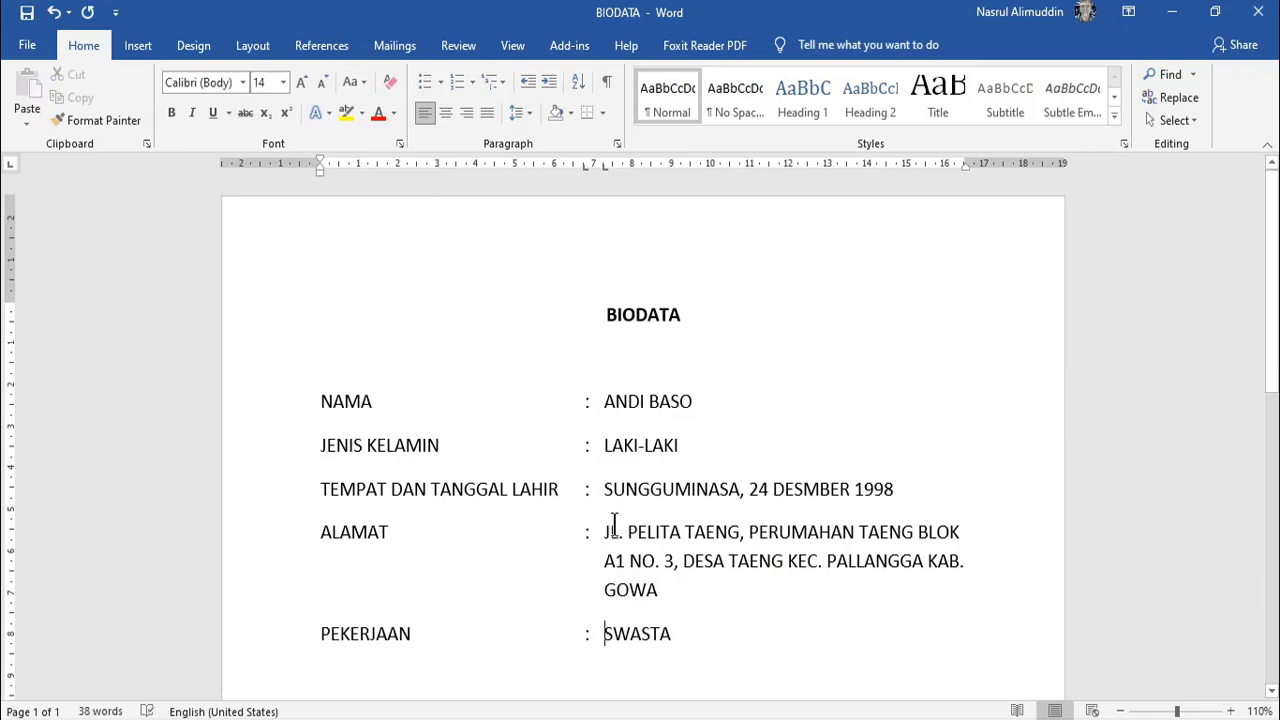
{"action": "left_click", "coordinate": [614, 525]}
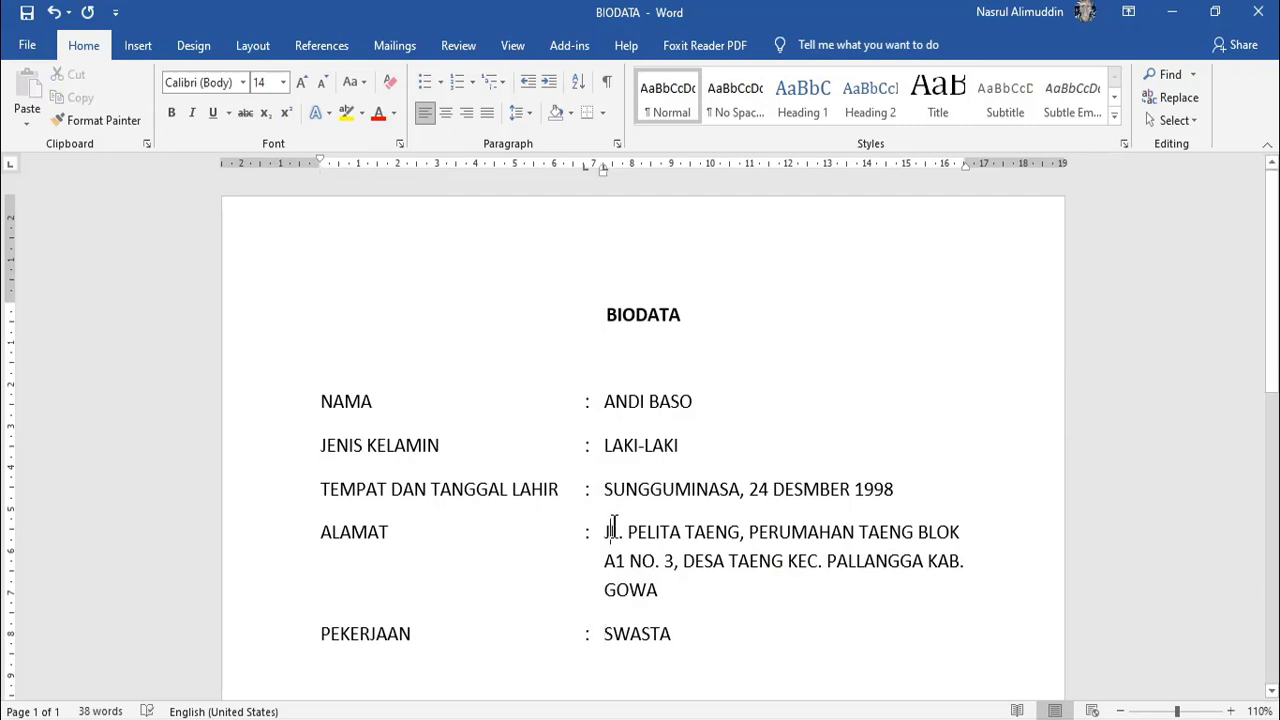